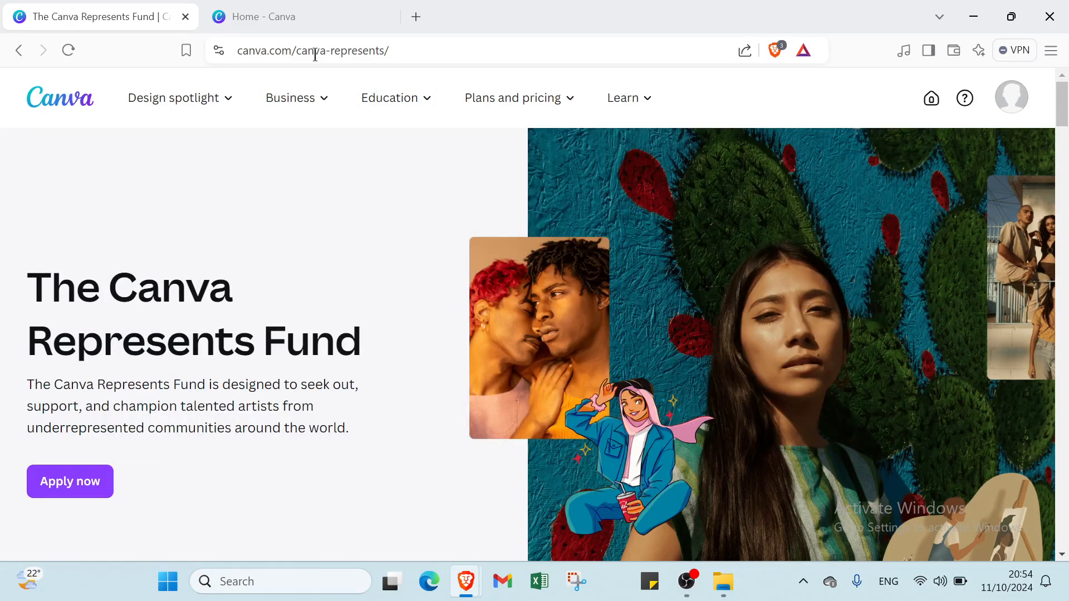
Look over the introduction of the Canva Represents Fund page.
{"action": "scroll", "coordinate": [261, 449], "scroll_direction": "down", "scroll_amount": 3}
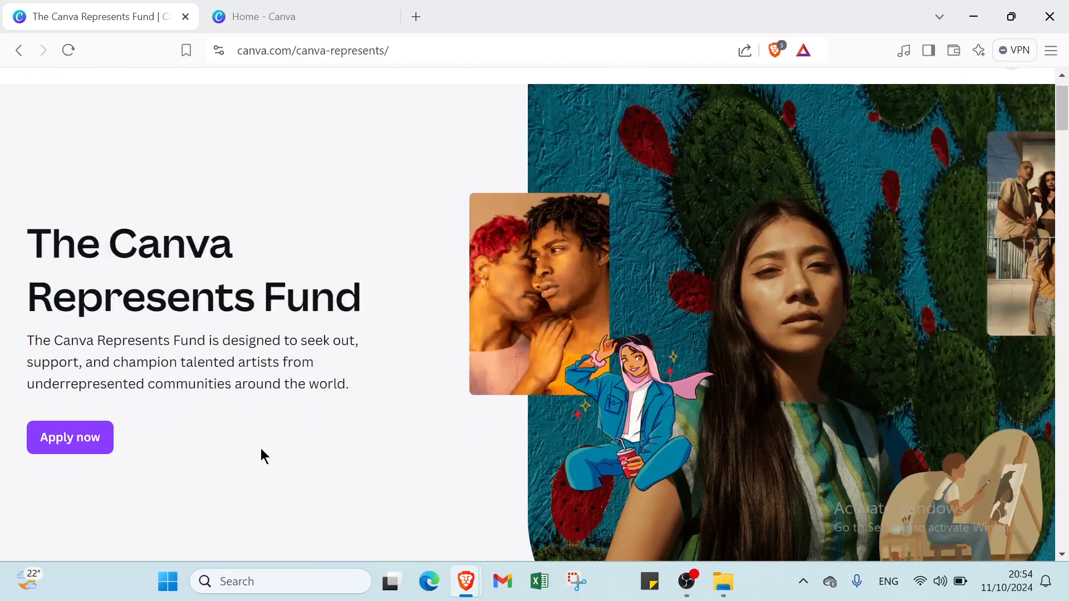
{"action": "scroll", "coordinate": [251, 412], "scroll_direction": "down", "scroll_amount": 8}
{"action": "scroll", "coordinate": [258, 405], "scroll_direction": "up", "scroll_amount": 10}
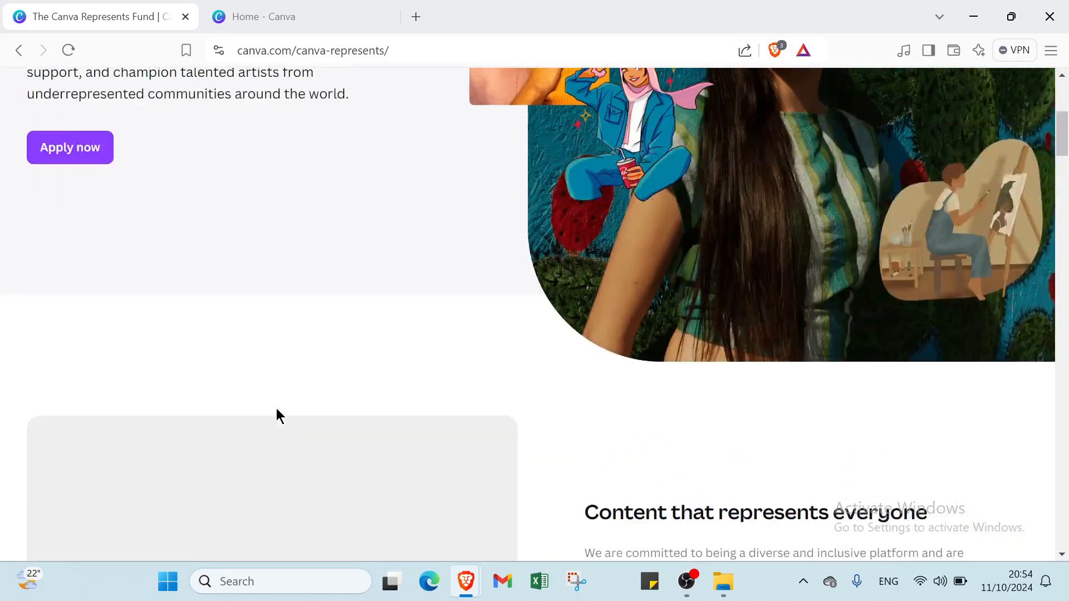
{"action": "scroll", "coordinate": [280, 405], "scroll_direction": "up", "scroll_amount": 2}
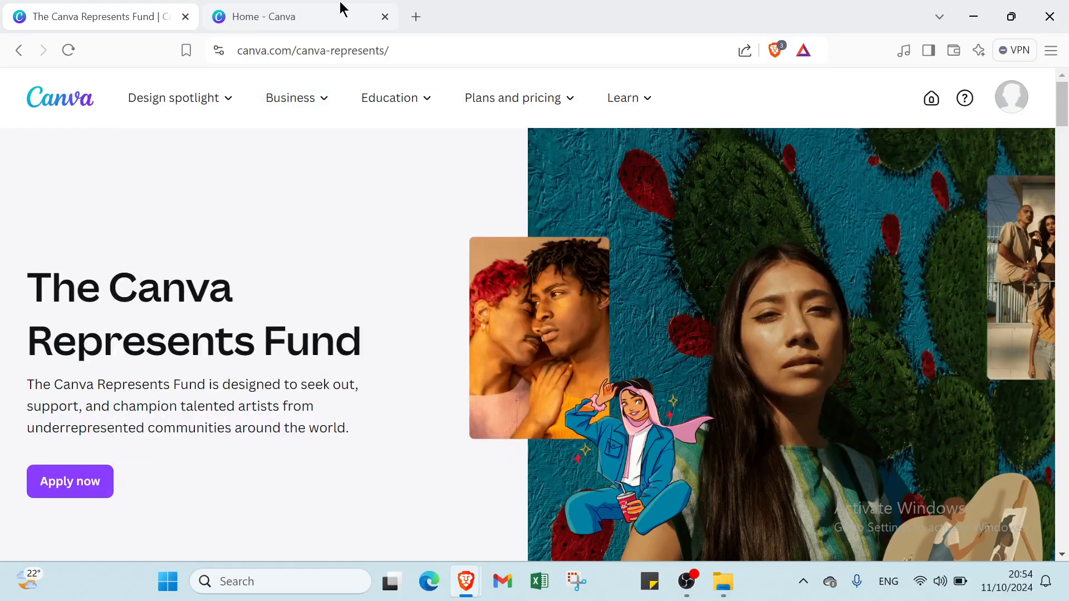
Switch to the already open Canva home page and look through the design types and recent designs.
{"action": "left_click", "coordinate": [341, 8]}
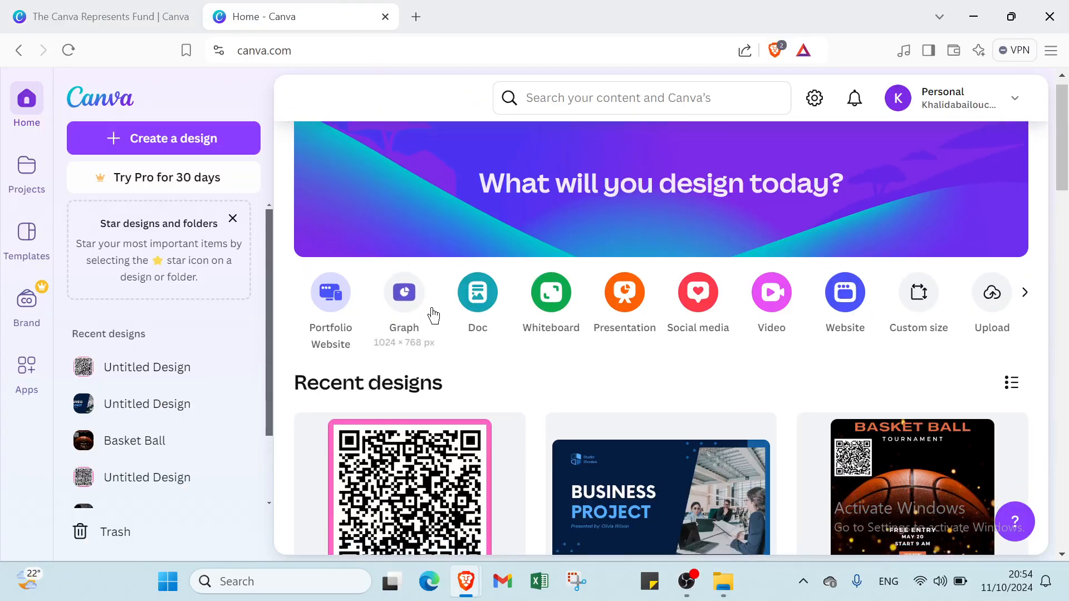
{"action": "scroll", "coordinate": [431, 323], "scroll_direction": "down", "scroll_amount": 4}
{"action": "scroll", "coordinate": [436, 354], "scroll_direction": "up", "scroll_amount": 4}
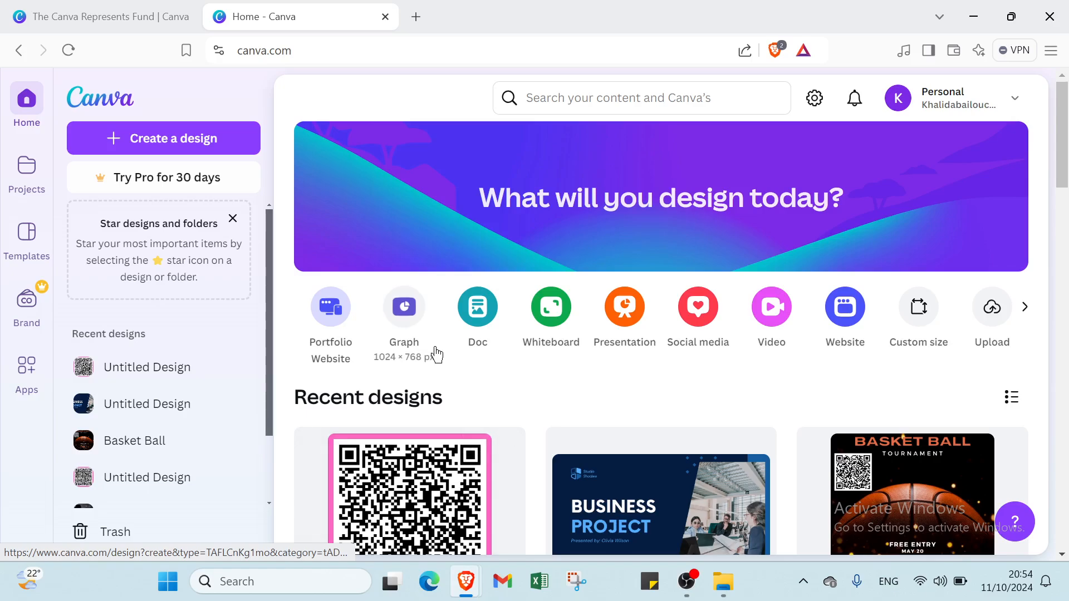
{"action": "scroll", "coordinate": [436, 354], "scroll_direction": "down", "scroll_amount": 2}
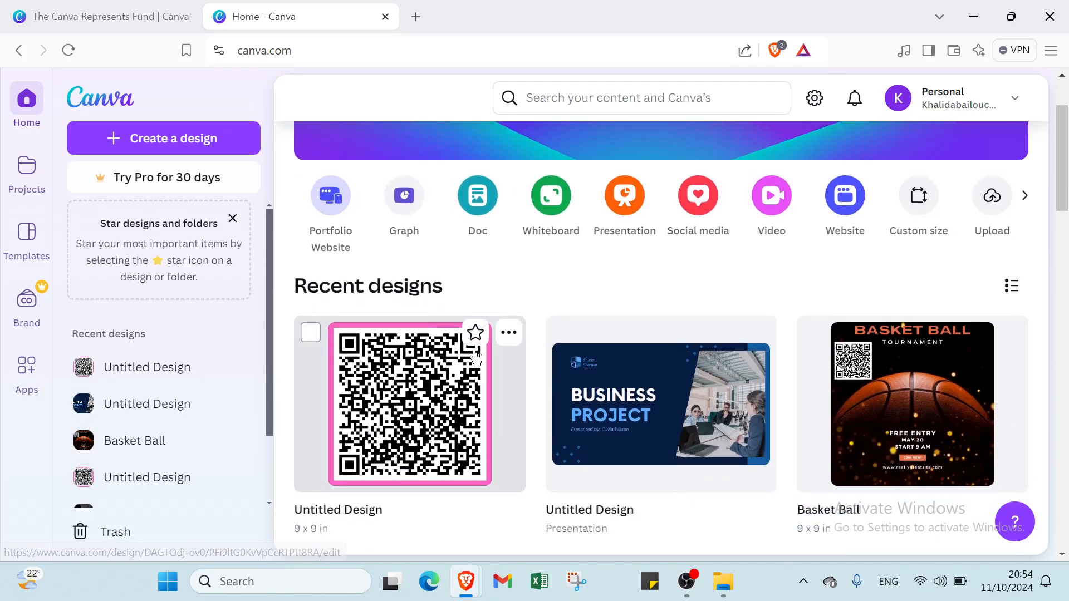
{"action": "scroll", "coordinate": [475, 356], "scroll_direction": "down", "scroll_amount": 2}
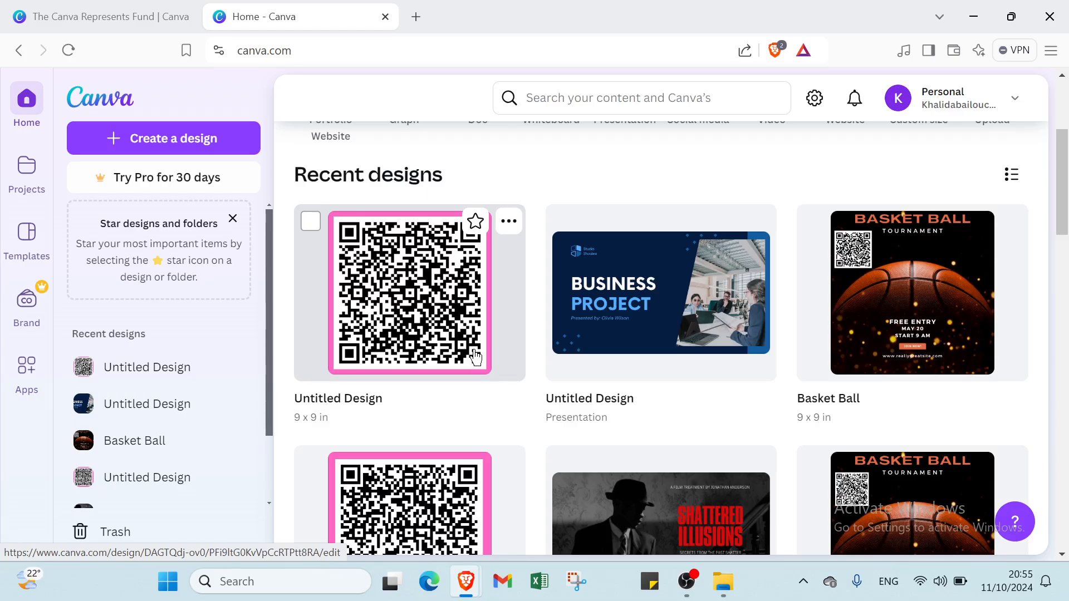
{"action": "scroll", "coordinate": [476, 356], "scroll_direction": "down", "scroll_amount": 4}
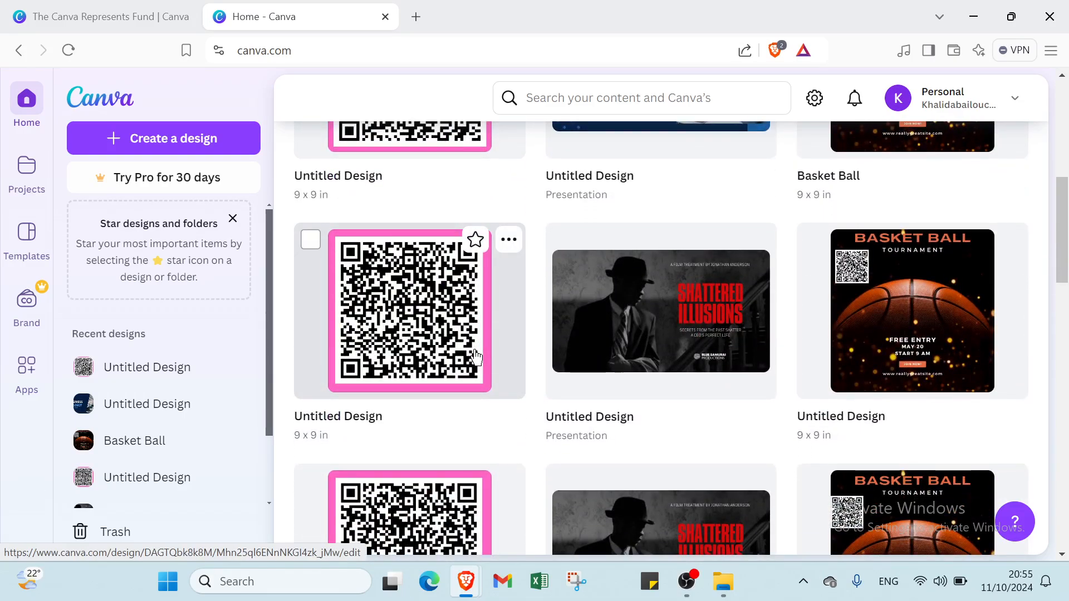
{"action": "scroll", "coordinate": [476, 356], "scroll_direction": "up", "scroll_amount": 10}
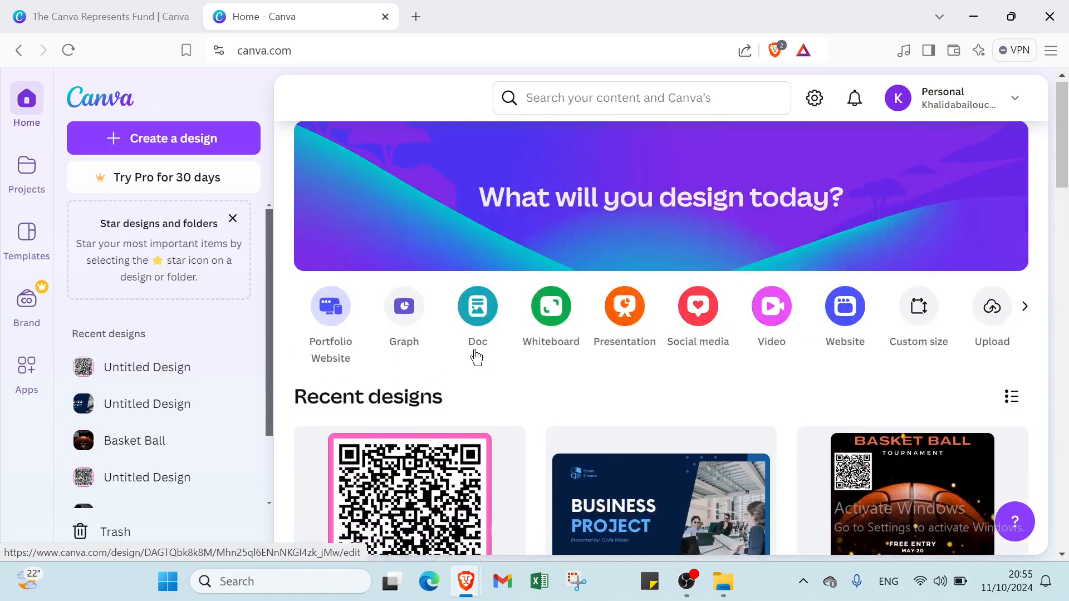
{"action": "scroll", "coordinate": [473, 352], "scroll_direction": "down", "scroll_amount": 1}
{"action": "scroll", "coordinate": [473, 353], "scroll_direction": "up", "scroll_amount": 1}
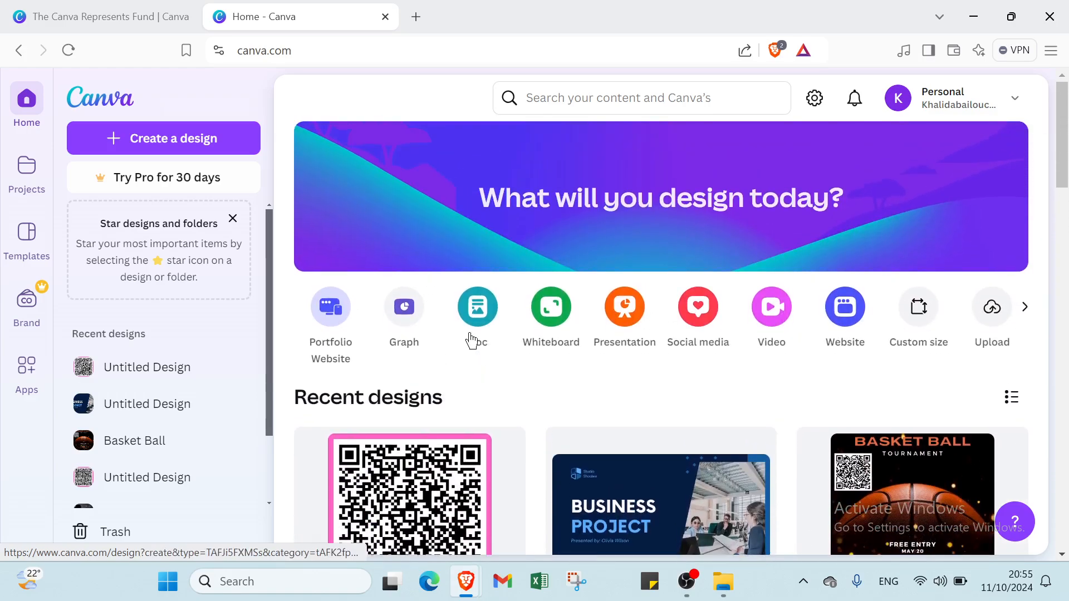
Search Canva for "posters" and dismiss the search suggestions.
{"action": "left_click", "coordinate": [561, 99]}
{"action": "type", "text": "po"}
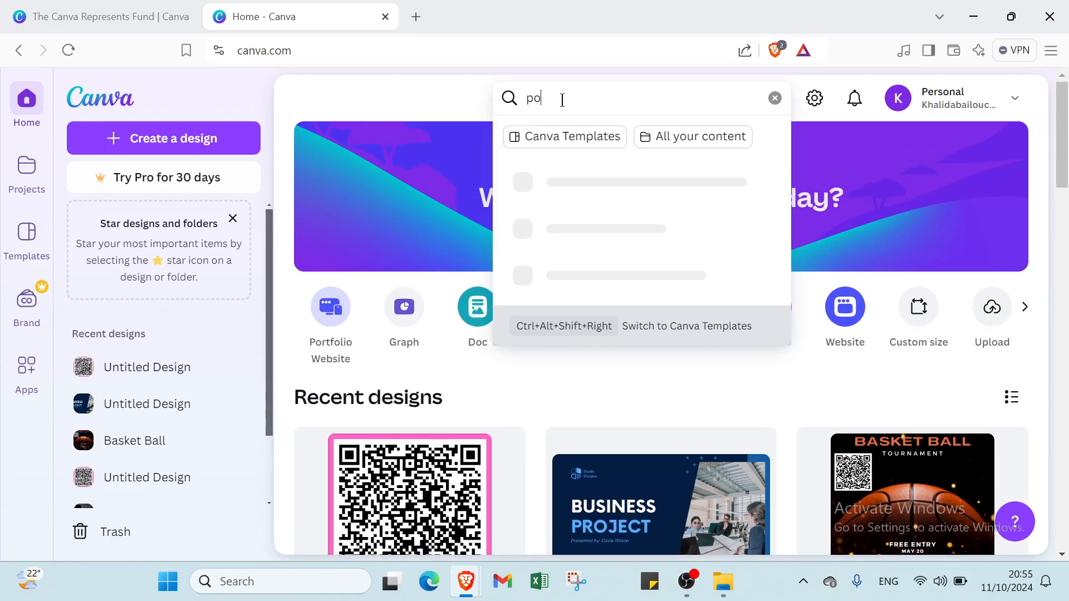
{"action": "type", "text": "s"}
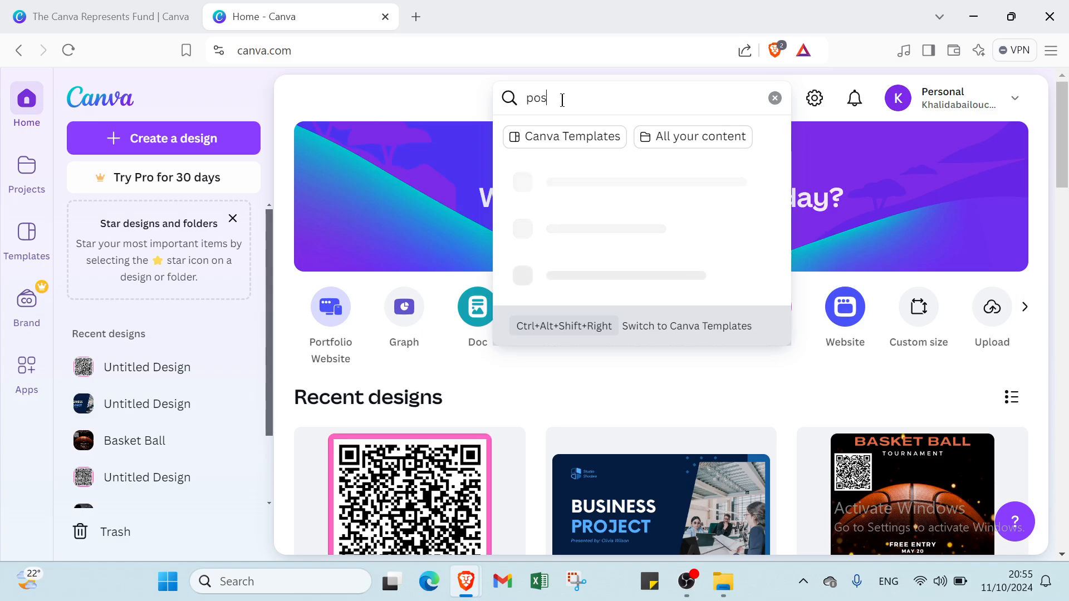
{"action": "type", "text": "ters"}
{"action": "key", "text": "Return"}
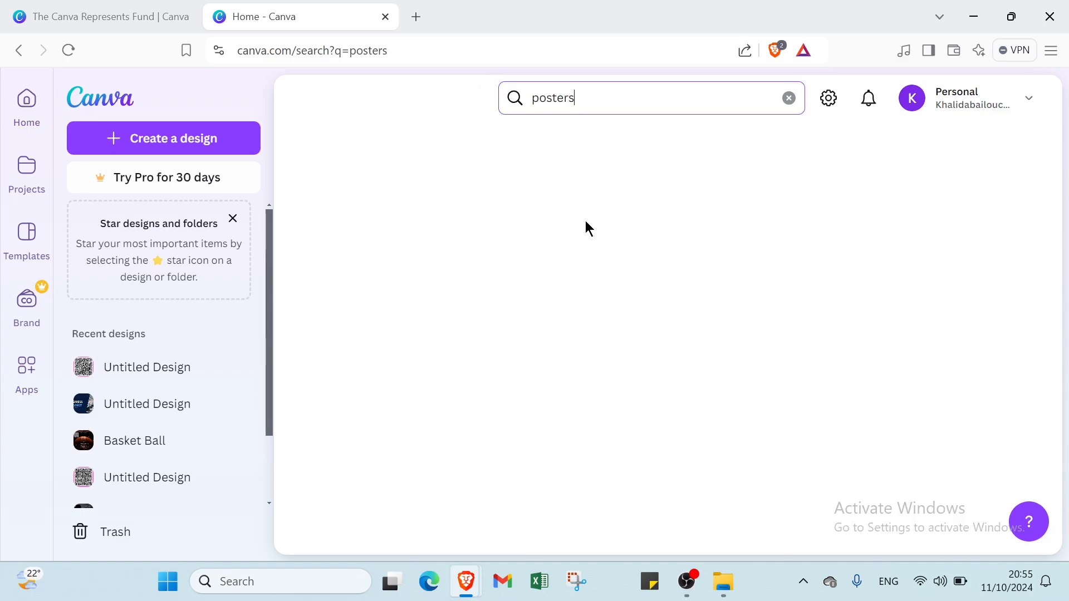
{"action": "left_click", "coordinate": [604, 107]}
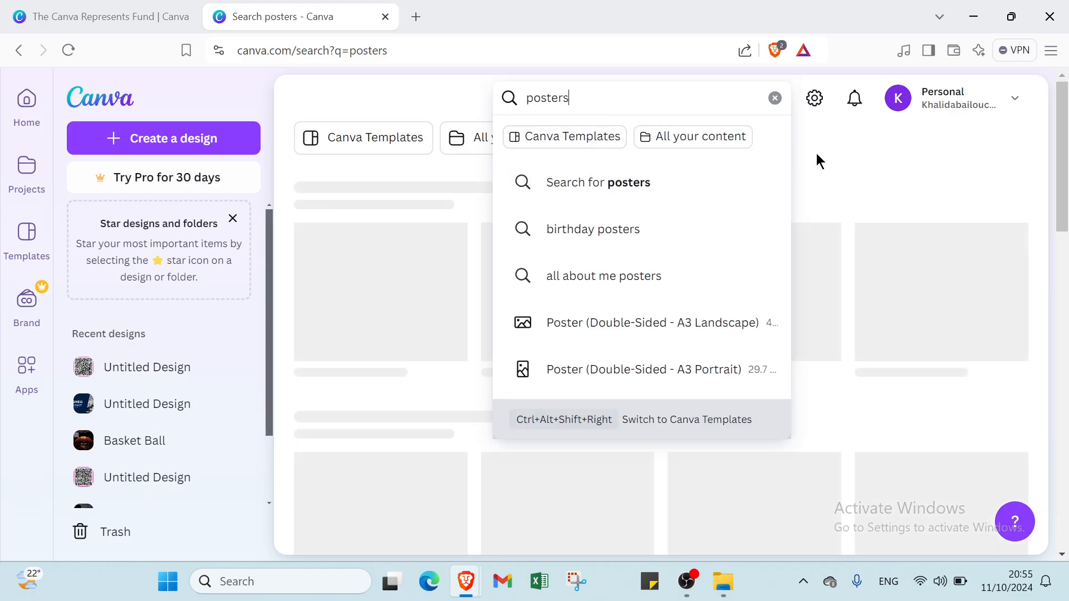
{"action": "left_click", "coordinate": [807, 150]}
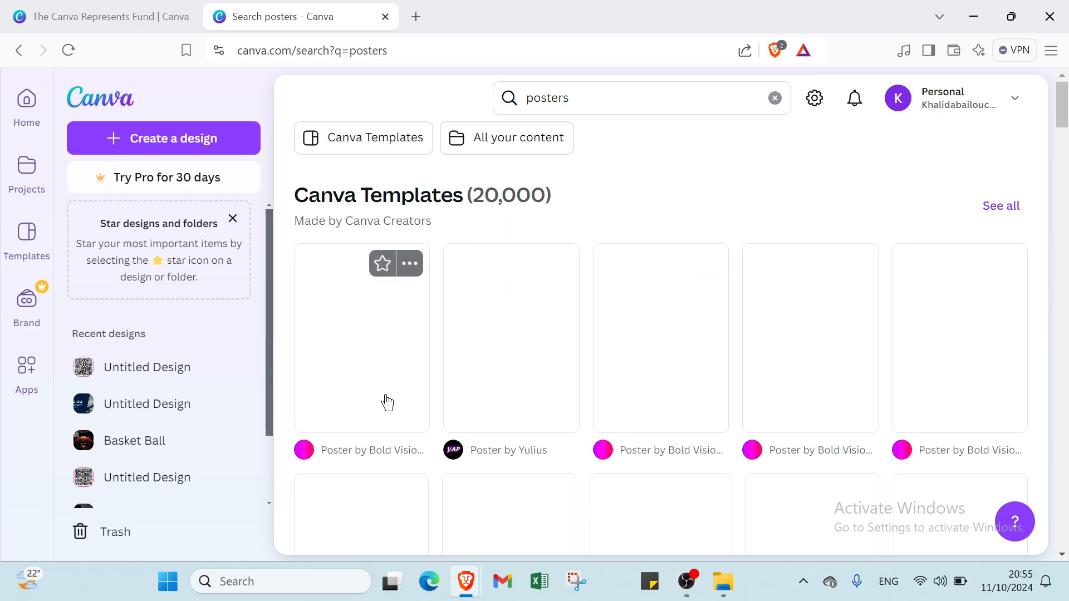
Open the full list of Canva poster templates and browse through the designs.
{"action": "left_click", "coordinate": [499, 146]}
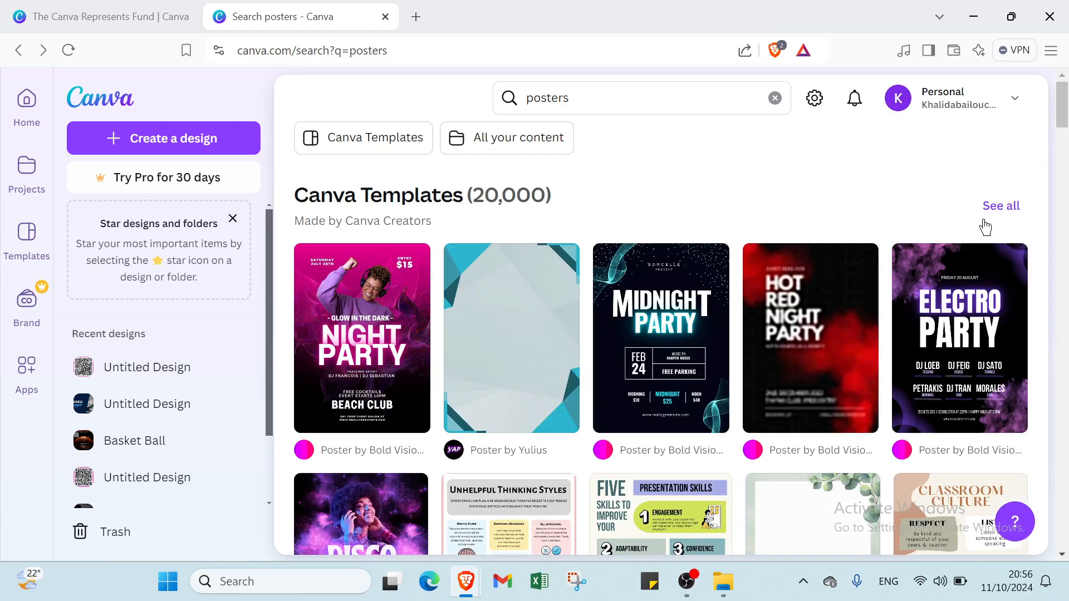
{"action": "left_click", "coordinate": [992, 209]}
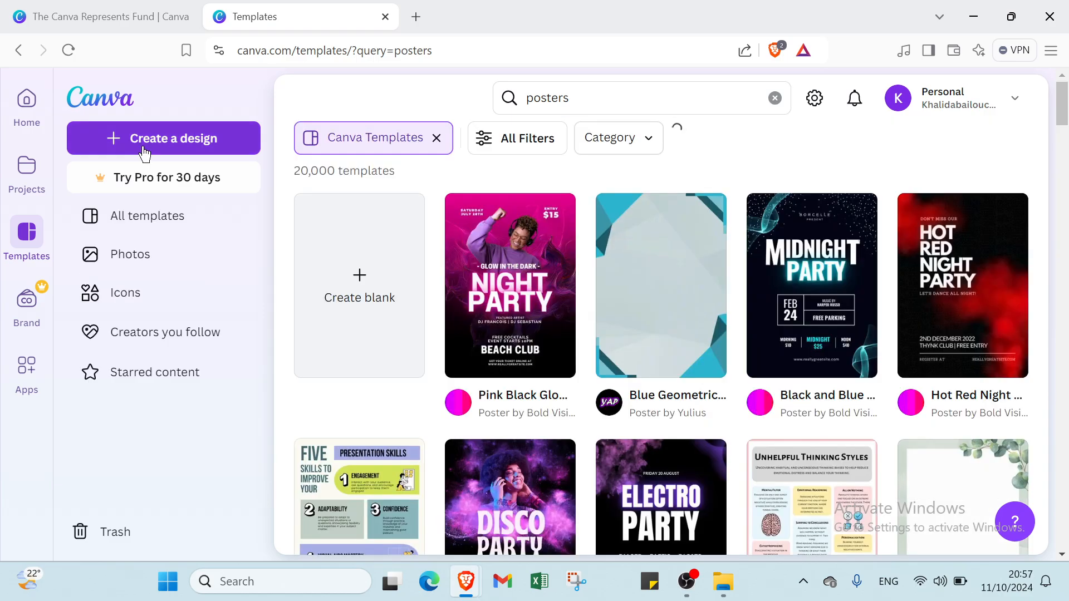
{"action": "scroll", "coordinate": [508, 303], "scroll_direction": "down", "scroll_amount": 2}
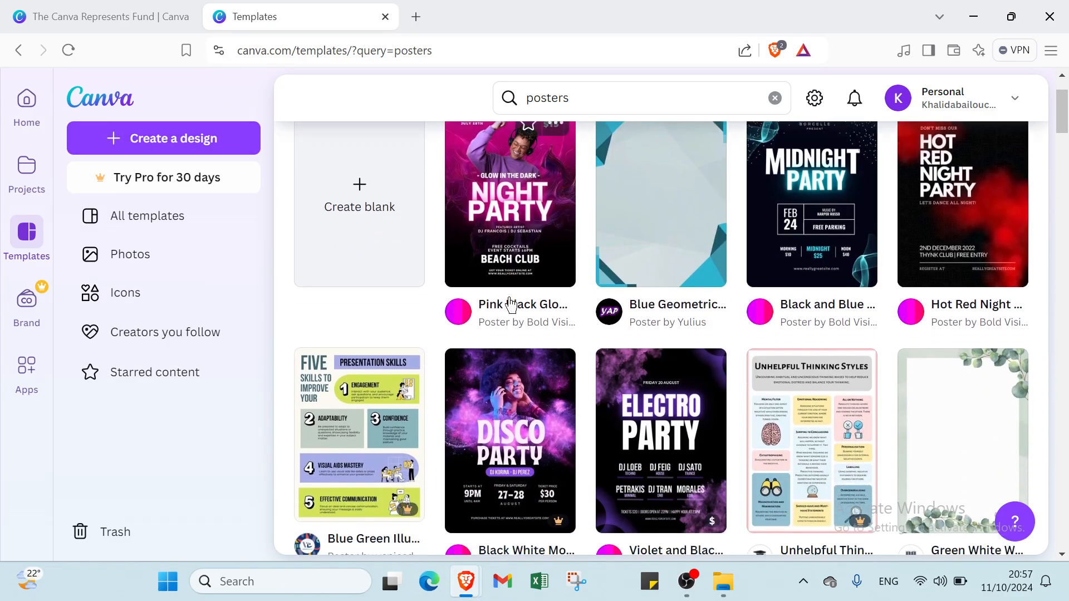
{"action": "scroll", "coordinate": [580, 189], "scroll_direction": "down", "scroll_amount": 5}
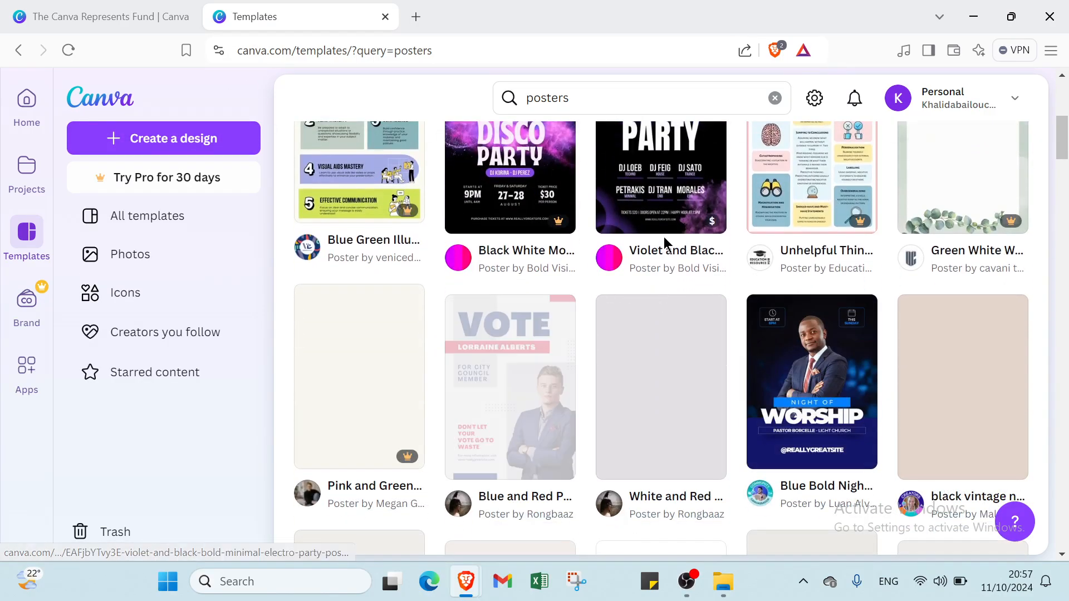
{"action": "scroll", "coordinate": [566, 287], "scroll_direction": "down", "scroll_amount": 2}
{"action": "scroll", "coordinate": [567, 286], "scroll_direction": "down", "scroll_amount": 6}
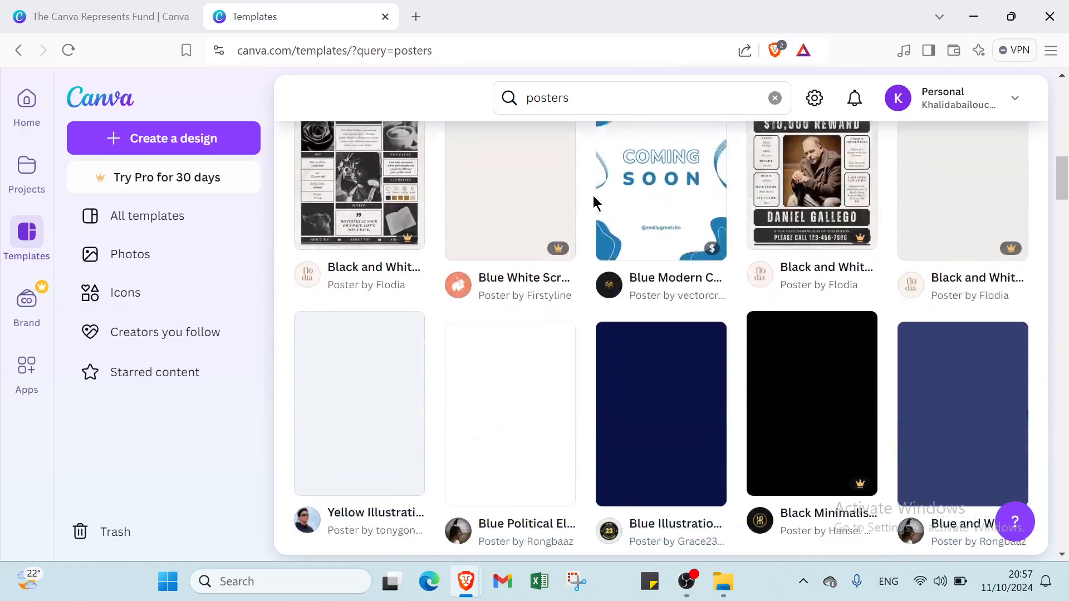
{"action": "scroll", "coordinate": [562, 222], "scroll_direction": "down", "scroll_amount": 2}
{"action": "scroll", "coordinate": [436, 232], "scroll_direction": "up", "scroll_amount": 9}
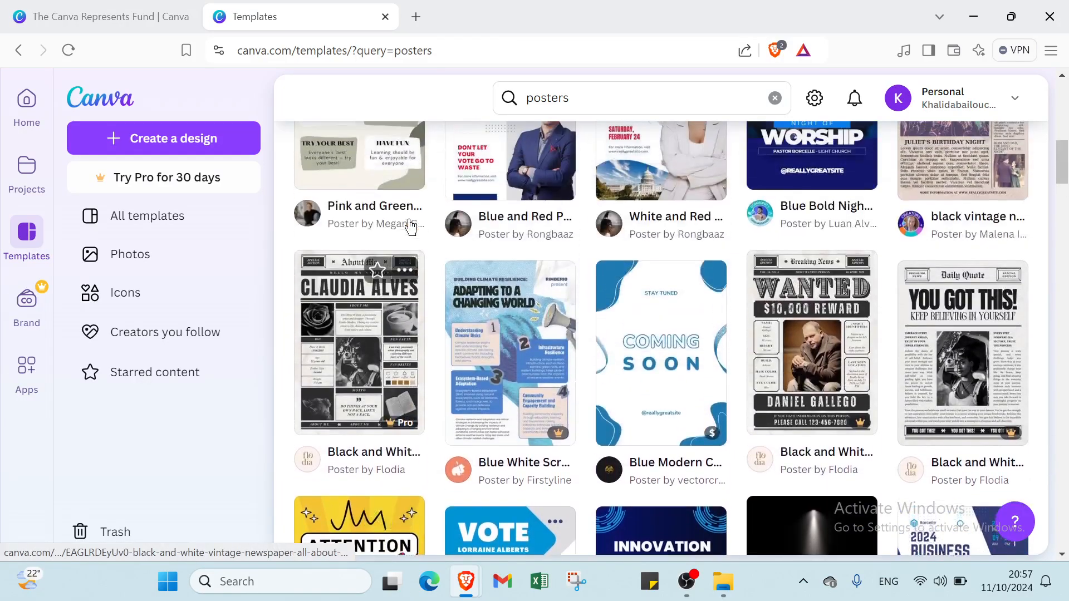
{"action": "scroll", "coordinate": [410, 223], "scroll_direction": "up", "scroll_amount": 7}
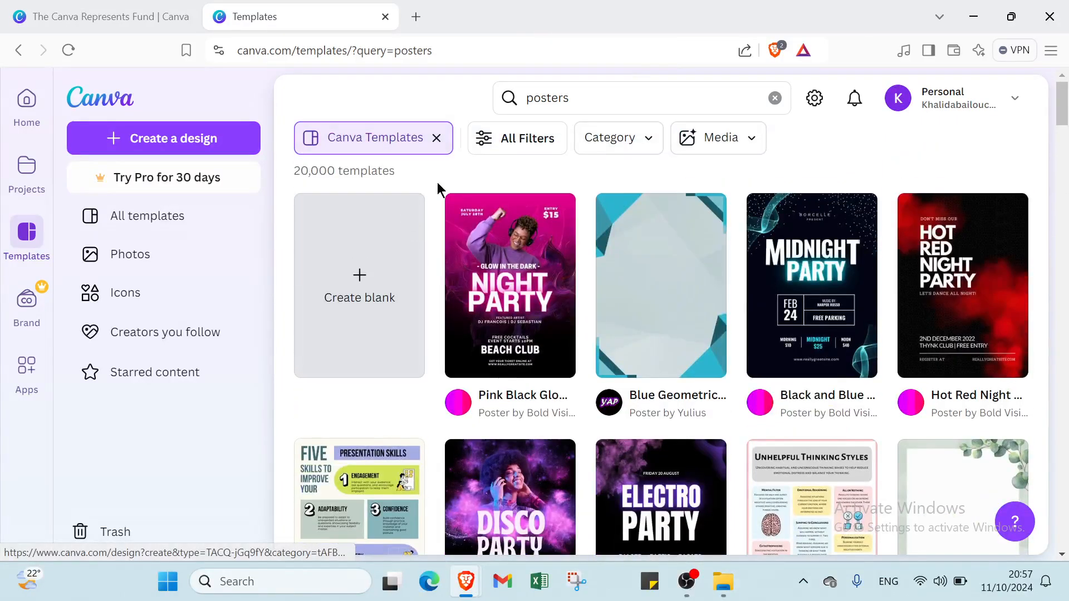
Open all template filters and expand the Business and Social Media categories to review their subcategories.
{"action": "left_click", "coordinate": [530, 139]}
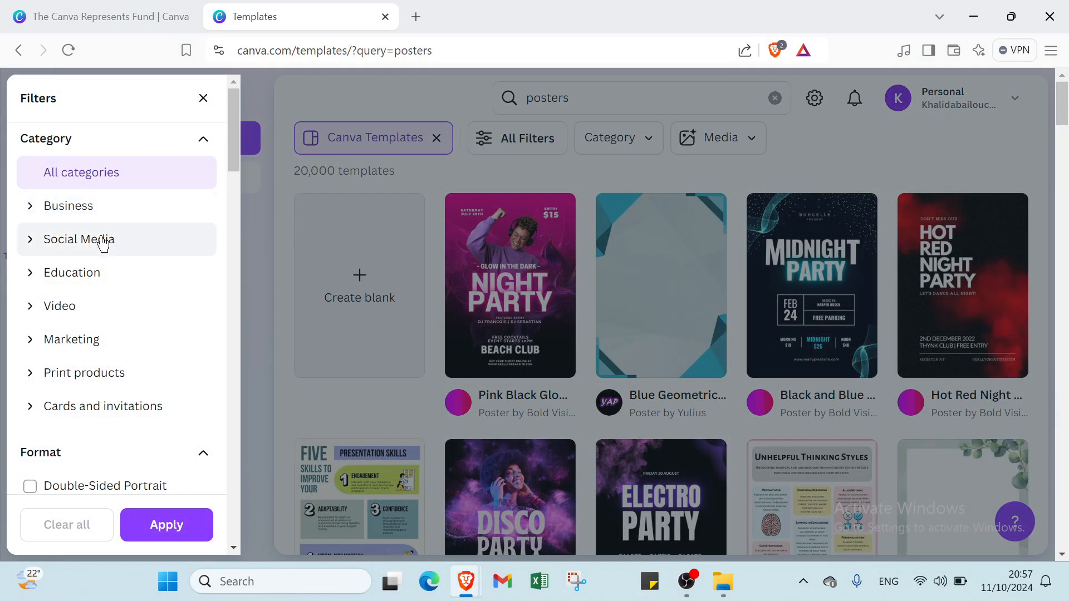
{"action": "left_click", "coordinate": [119, 202]}
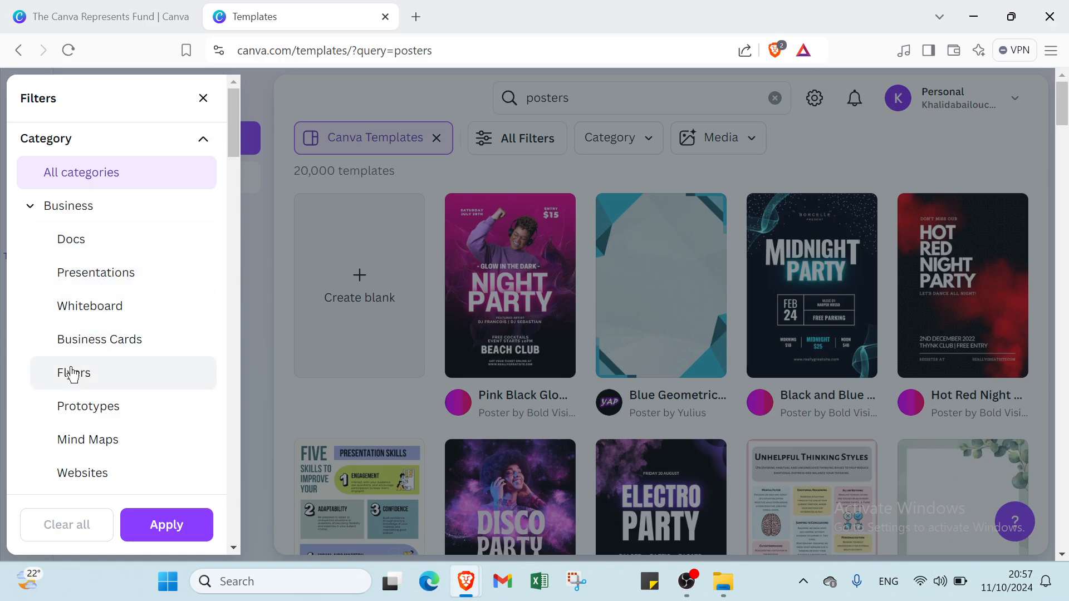
{"action": "scroll", "coordinate": [73, 374], "scroll_direction": "down", "scroll_amount": 8}
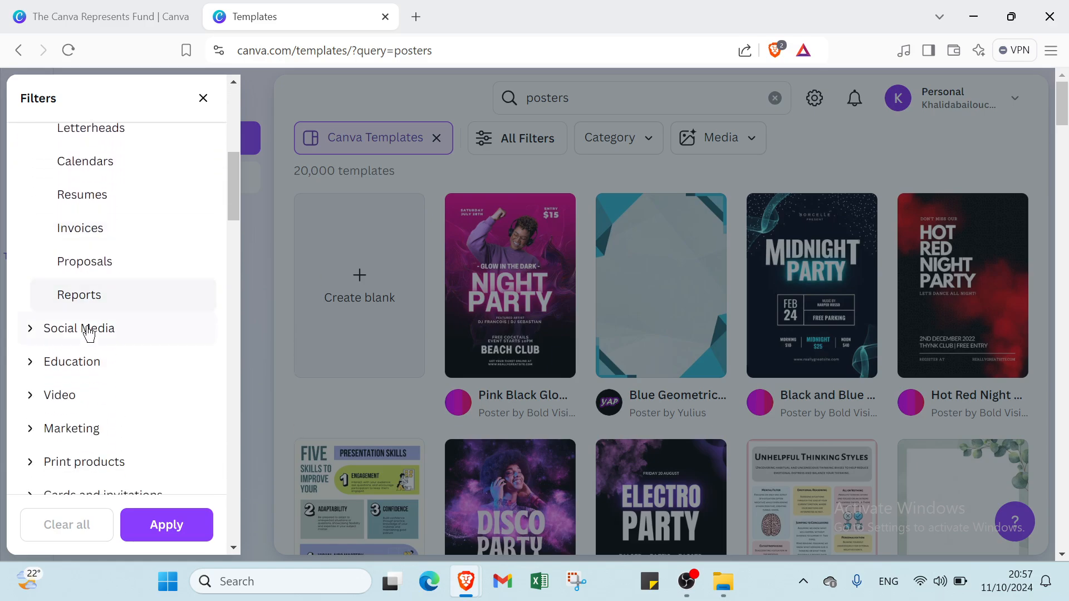
{"action": "scroll", "coordinate": [83, 311], "scroll_direction": "down", "scroll_amount": 1}
{"action": "left_click", "coordinate": [81, 283]}
{"action": "scroll", "coordinate": [80, 299], "scroll_direction": "down", "scroll_amount": 2}
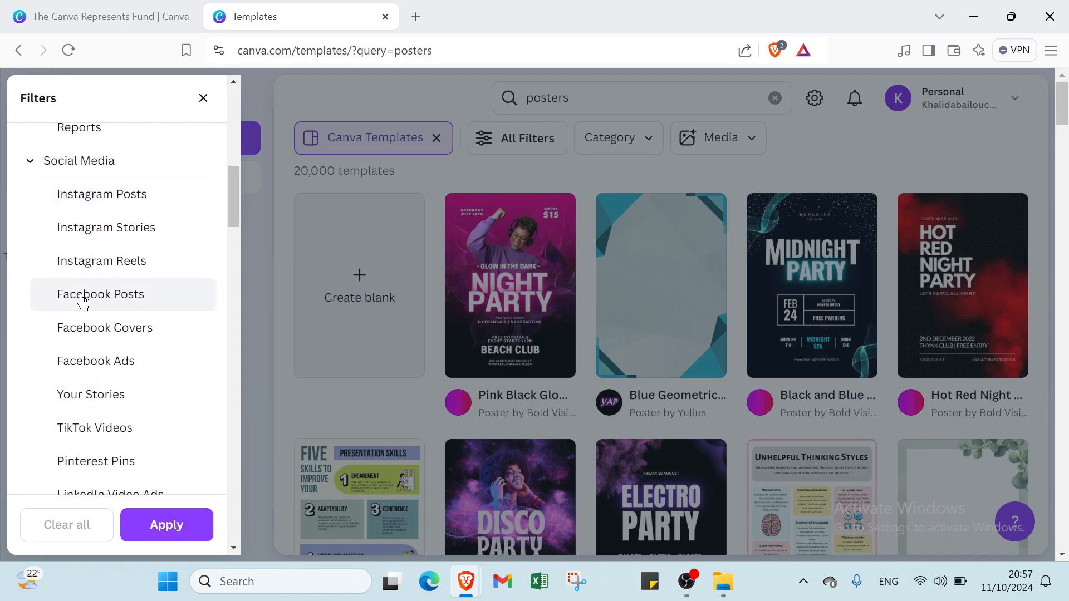
{"action": "scroll", "coordinate": [83, 302], "scroll_direction": "down", "scroll_amount": 3}
{"action": "scroll", "coordinate": [81, 299], "scroll_direction": "down", "scroll_amount": 3}
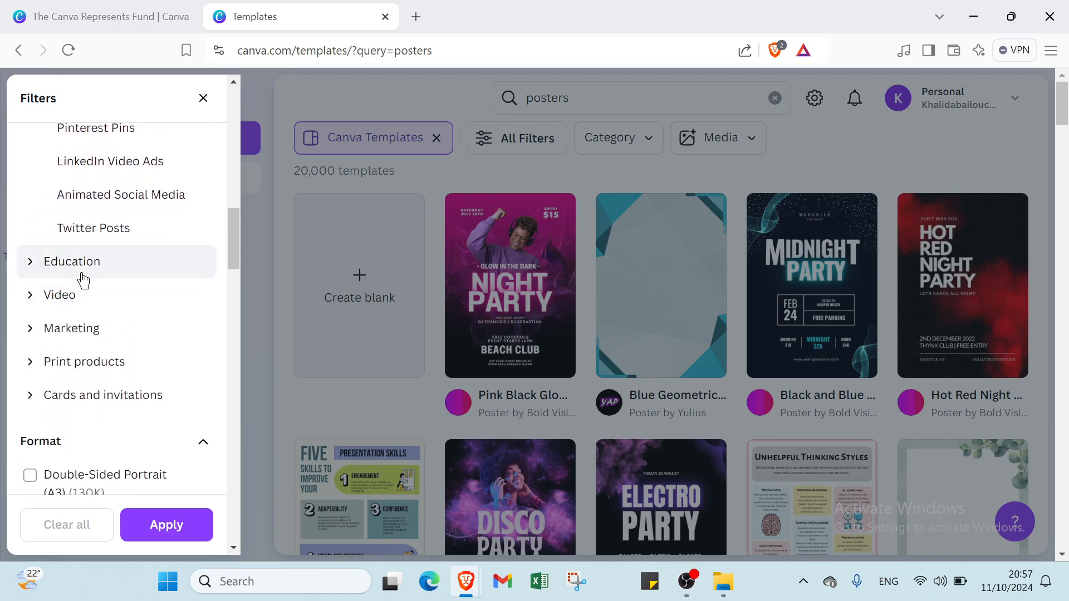
Expand the Education, Video, Marketing, Print products, and Cards and invitations filter categories to review their options.
{"action": "left_click", "coordinate": [83, 278]}
{"action": "scroll", "coordinate": [78, 262], "scroll_direction": "down", "scroll_amount": 3}
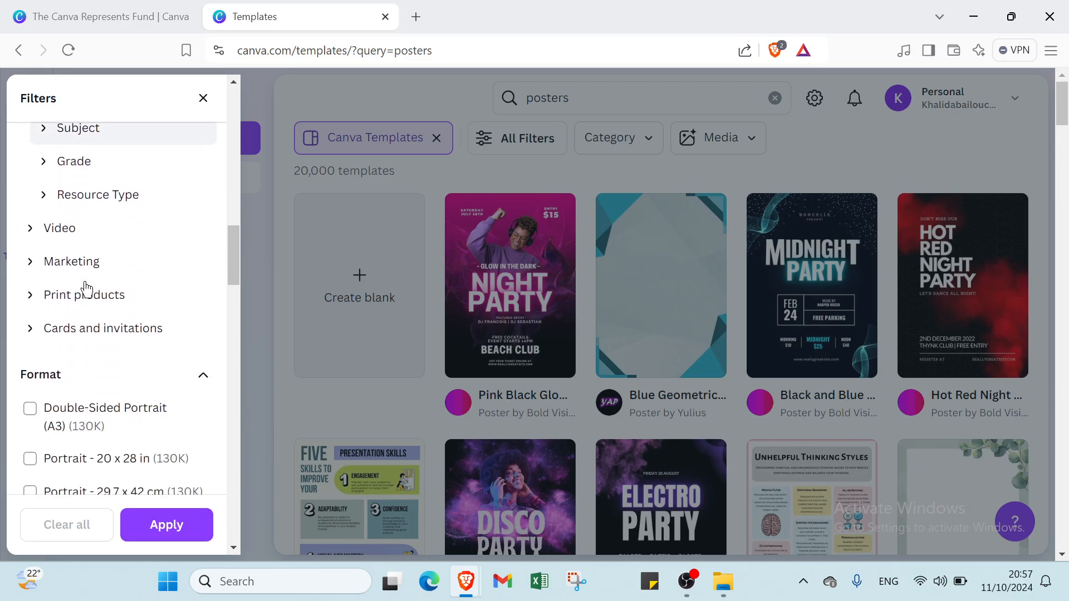
{"action": "left_click", "coordinate": [75, 243]}
{"action": "scroll", "coordinate": [86, 282], "scroll_direction": "down", "scroll_amount": 4}
{"action": "left_click", "coordinate": [85, 276]}
{"action": "scroll", "coordinate": [89, 287], "scroll_direction": "down", "scroll_amount": 4}
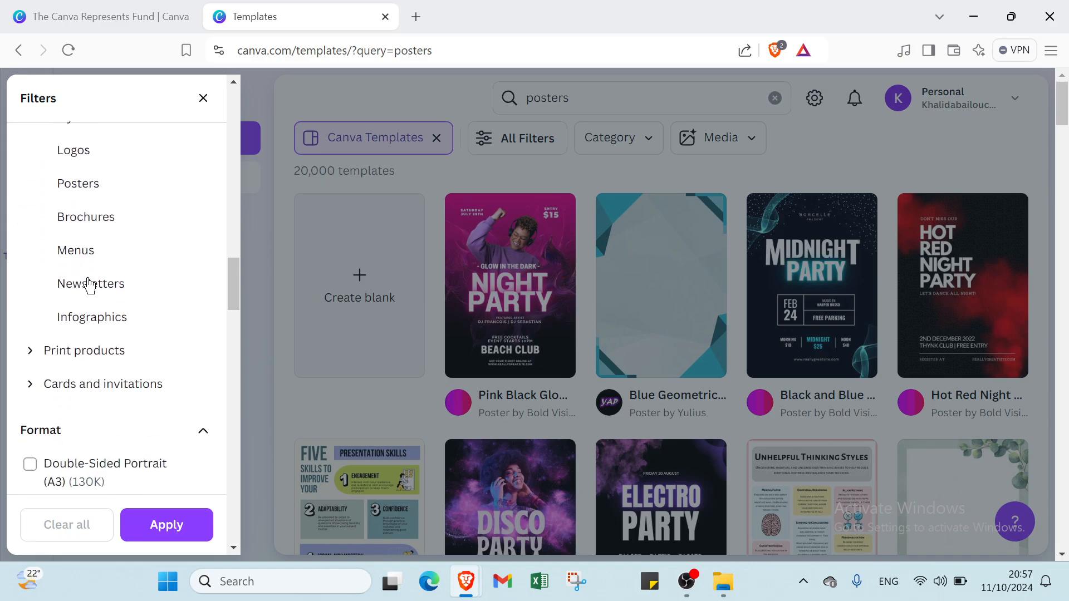
{"action": "left_click", "coordinate": [84, 351]}
{"action": "scroll", "coordinate": [87, 332], "scroll_direction": "down", "scroll_amount": 3}
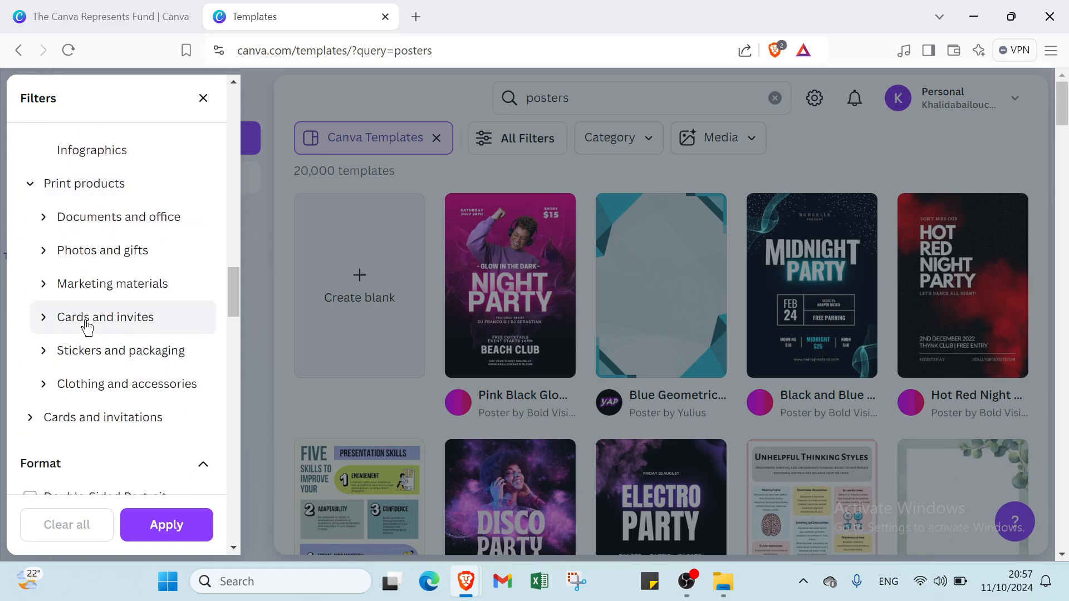
{"action": "scroll", "coordinate": [86, 325], "scroll_direction": "down", "scroll_amount": 4}
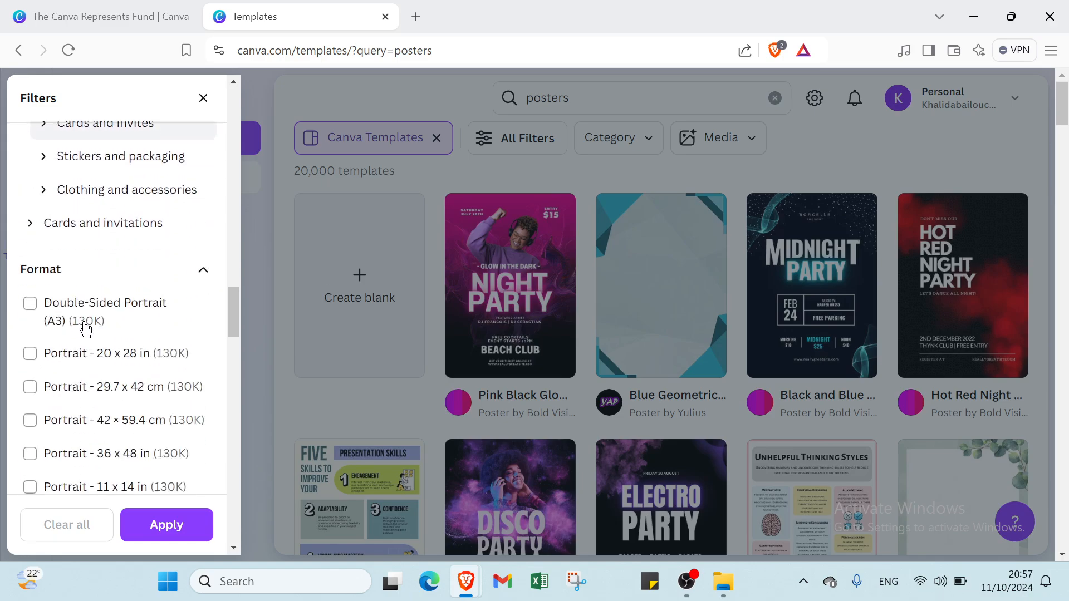
{"action": "left_click", "coordinate": [96, 212]}
{"action": "scroll", "coordinate": [74, 303], "scroll_direction": "down", "scroll_amount": 3}
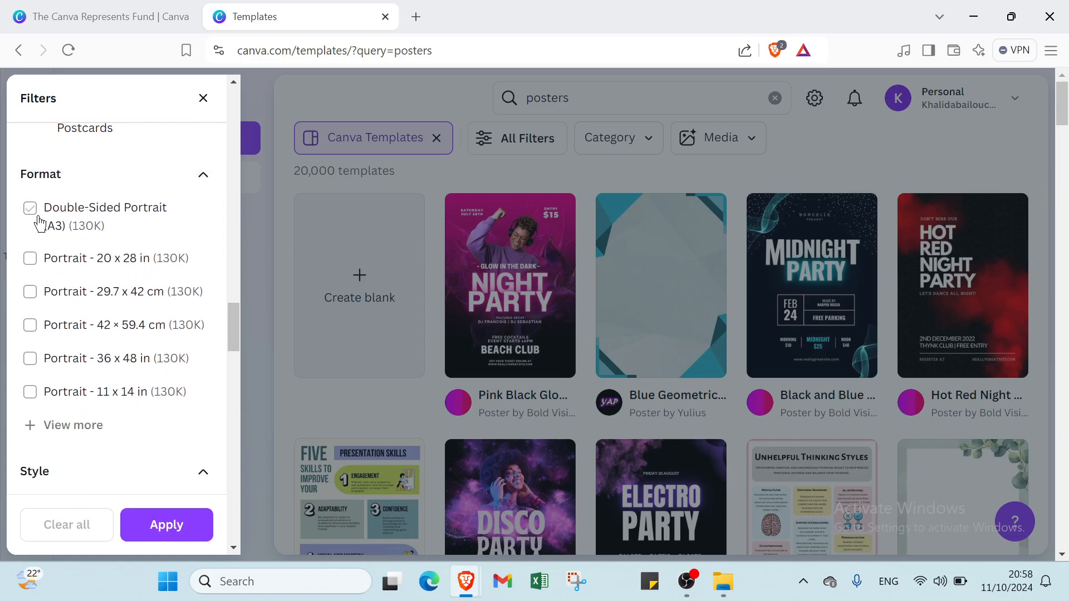
Go through the remaining template filter options and limit the poster templates to Free designs.
{"action": "scroll", "coordinate": [39, 223], "scroll_direction": "down", "scroll_amount": 9}
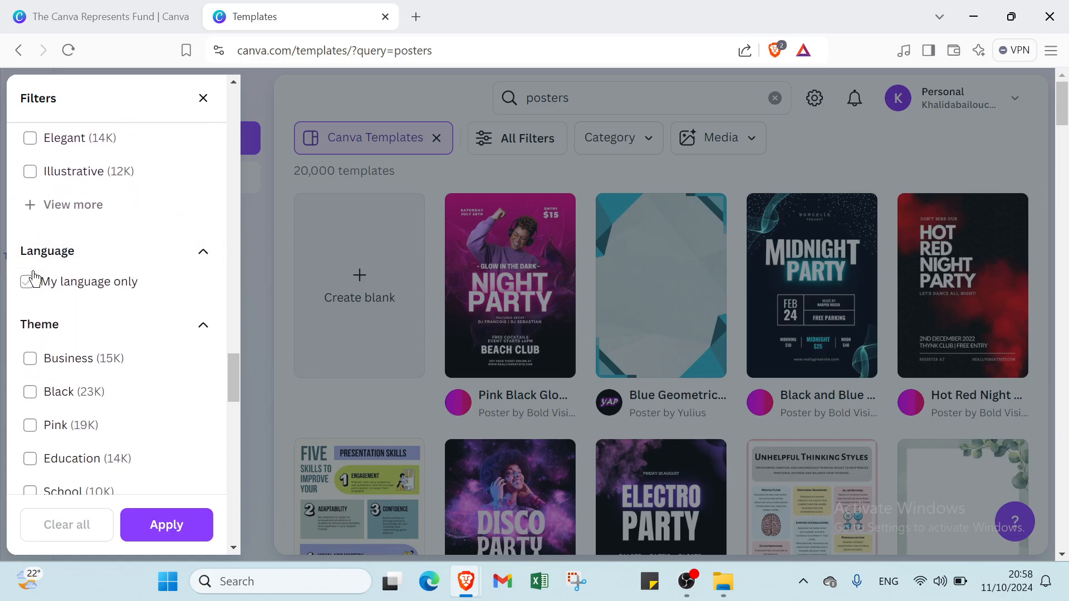
{"action": "scroll", "coordinate": [35, 278], "scroll_direction": "down", "scroll_amount": 8}
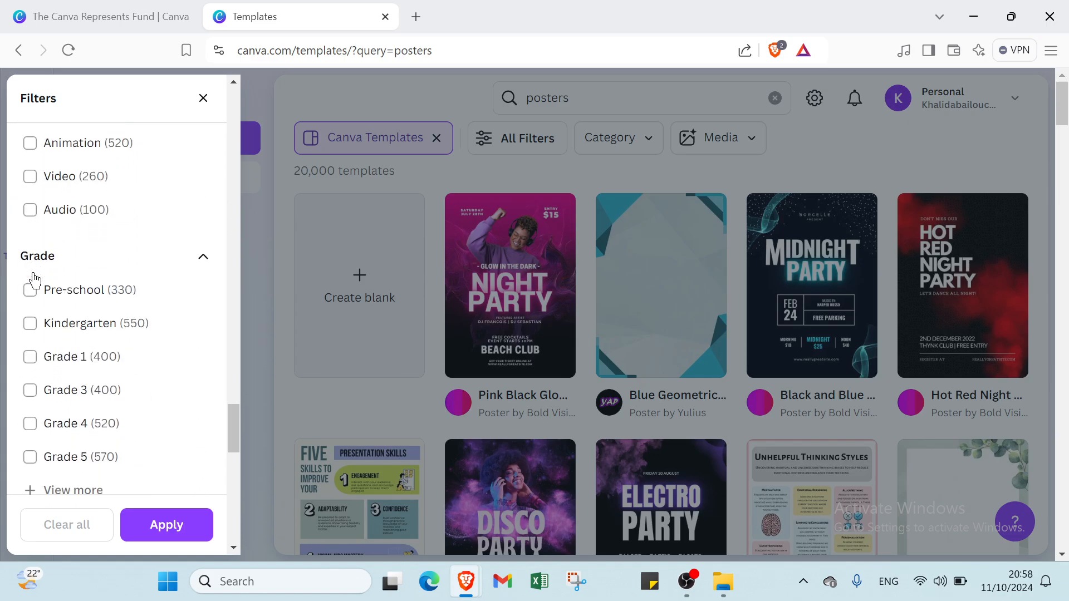
{"action": "scroll", "coordinate": [35, 280], "scroll_direction": "down", "scroll_amount": 2}
{"action": "scroll", "coordinate": [35, 279], "scroll_direction": "up", "scroll_amount": 1}
{"action": "scroll", "coordinate": [34, 280], "scroll_direction": "down", "scroll_amount": 8}
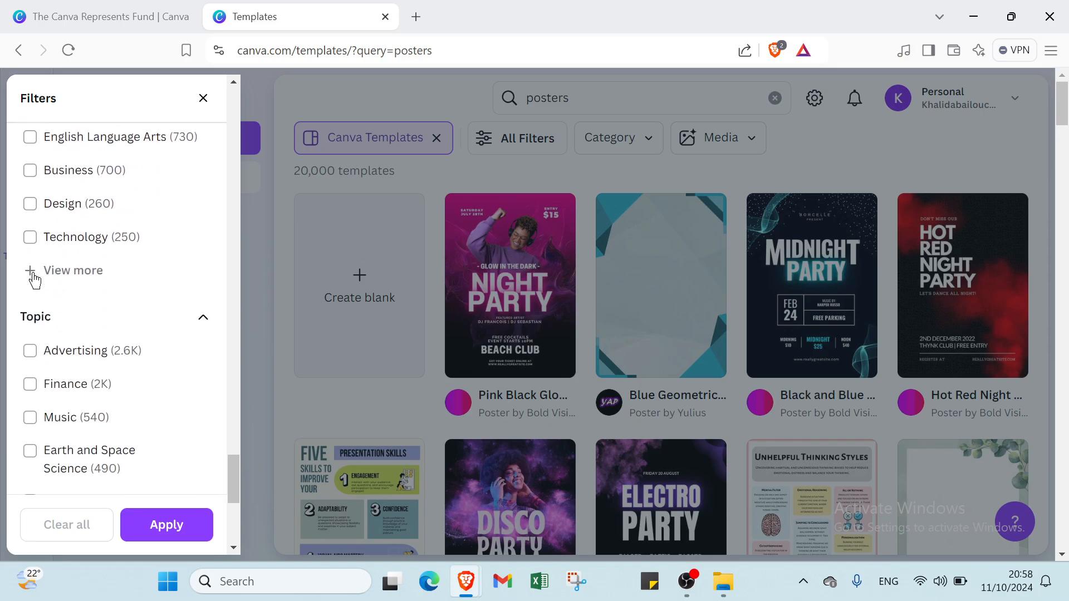
{"action": "scroll", "coordinate": [34, 279], "scroll_direction": "down", "scroll_amount": 7}
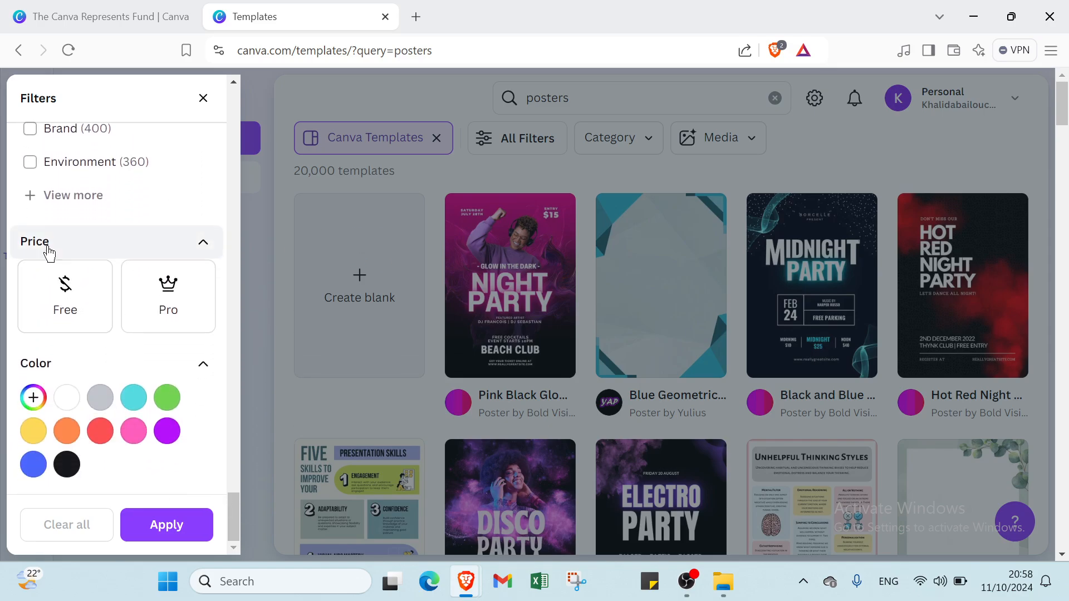
{"action": "left_click", "coordinate": [62, 293]}
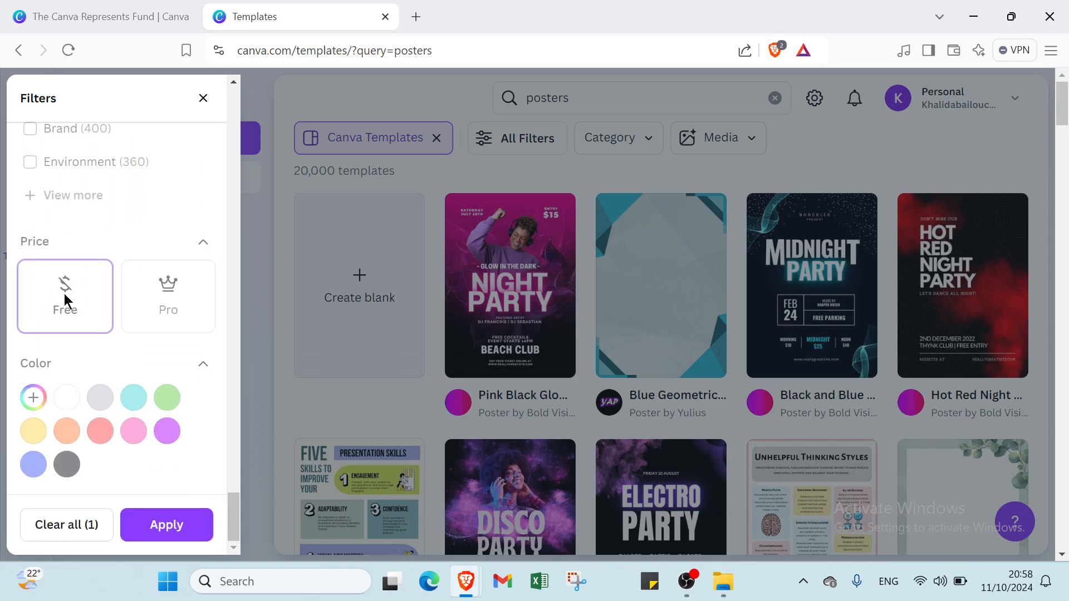
{"action": "left_click", "coordinate": [143, 525]}
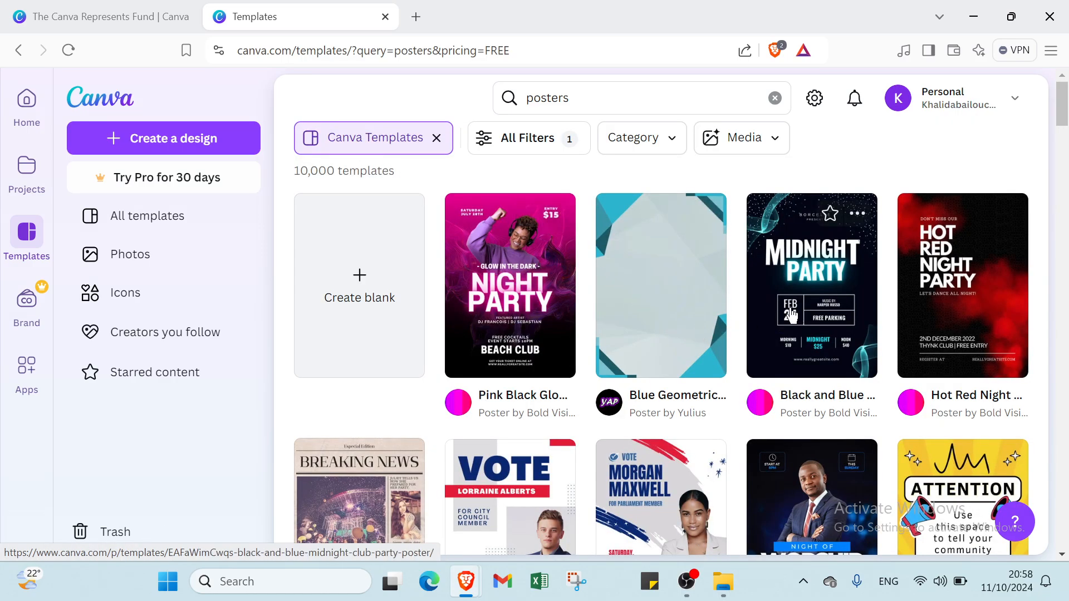
Open the Black and Blue Midnight Club Party Poster template for customizing.
{"action": "left_click", "coordinate": [810, 300]}
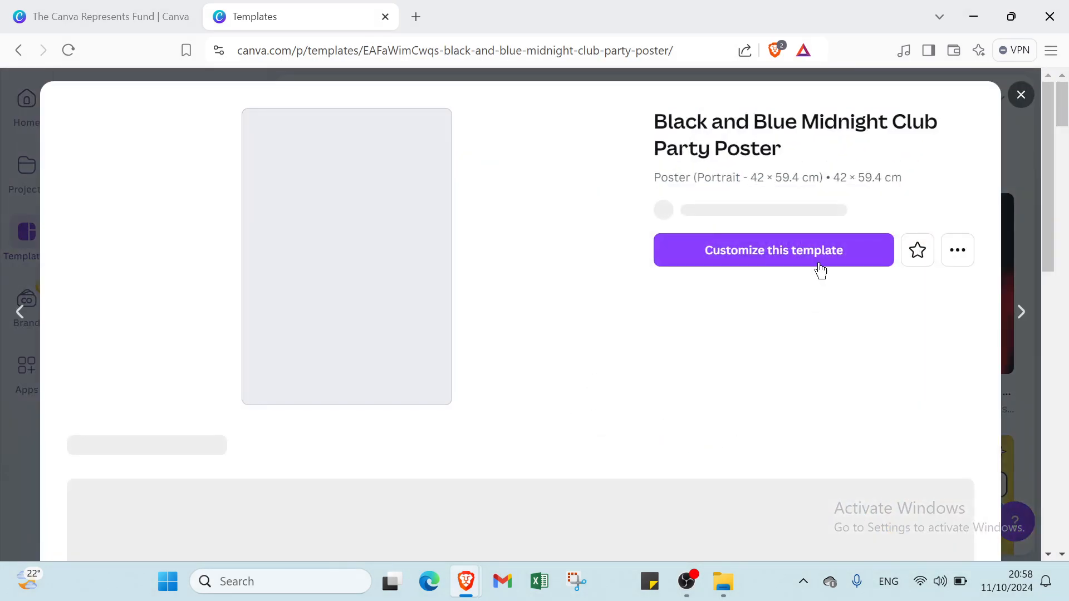
{"action": "left_click", "coordinate": [821, 261]}
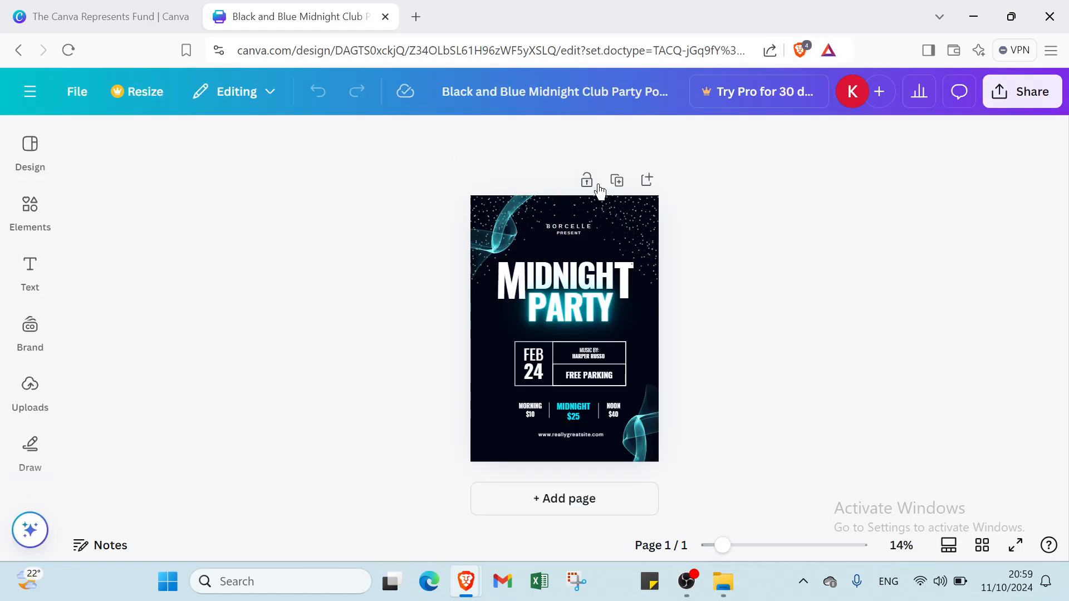
{"action": "left_click", "coordinate": [793, 545]}
{"action": "left_click", "coordinate": [751, 548]}
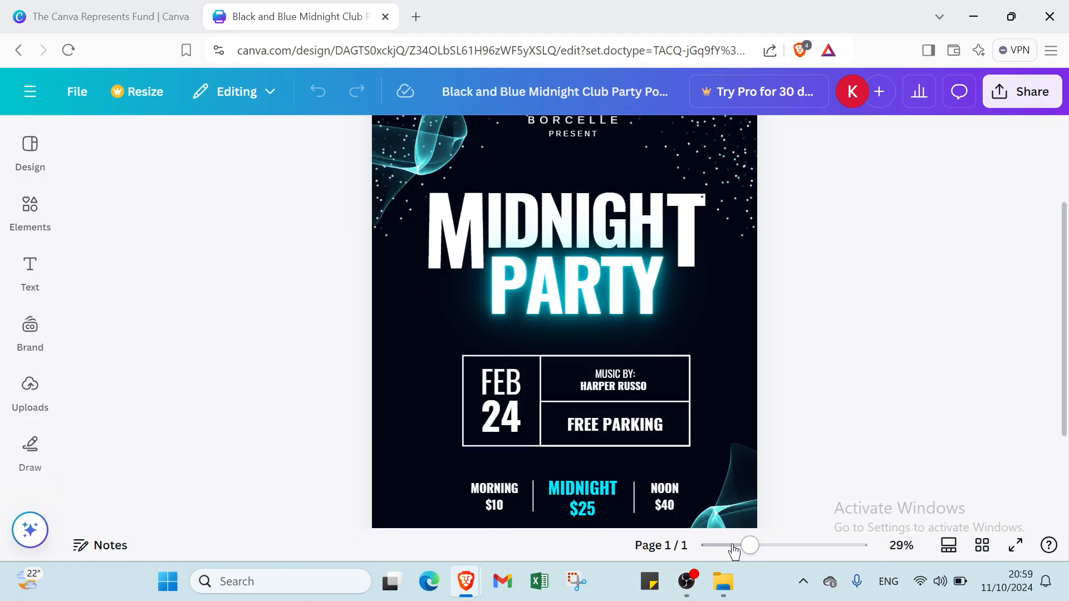
{"action": "left_click_drag", "start_coordinate": [746, 549], "coordinate": [732, 546]}
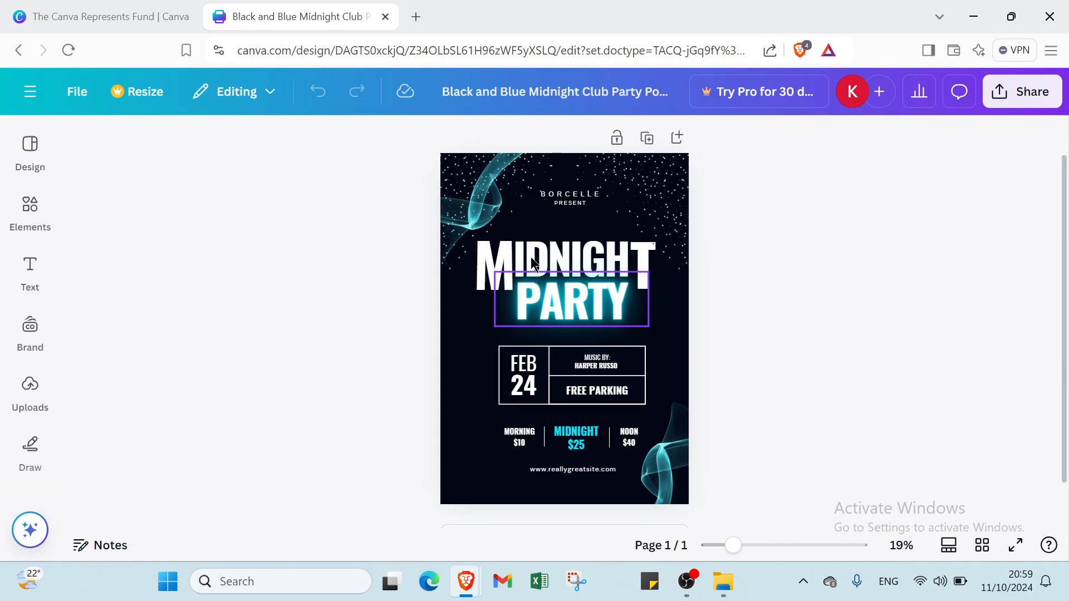
Lock the poster page and duplicate it.
{"action": "left_click", "coordinate": [616, 139]}
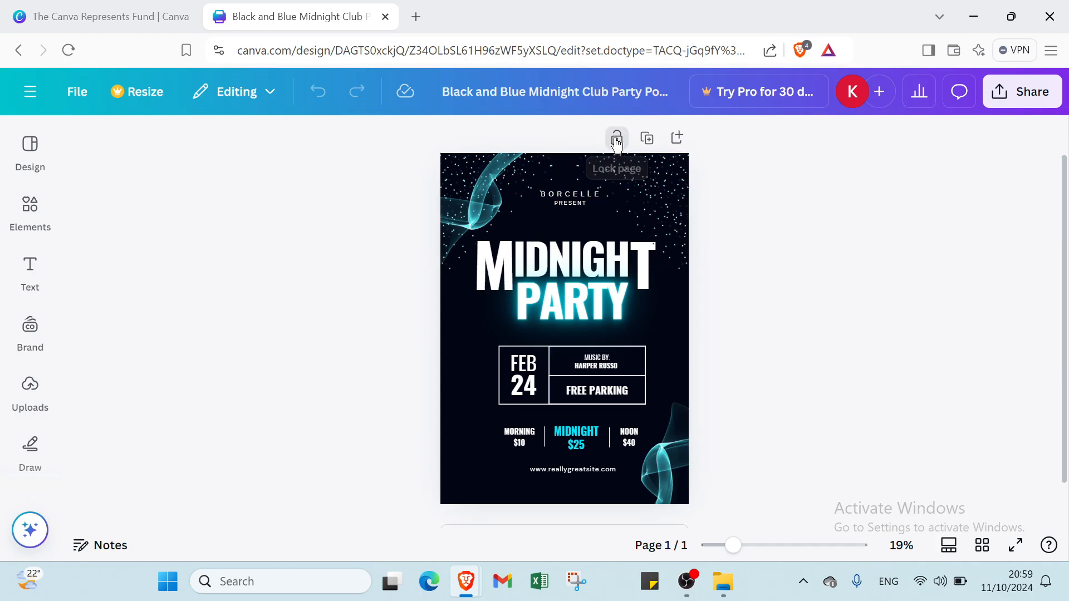
{"action": "left_click", "coordinate": [646, 139]}
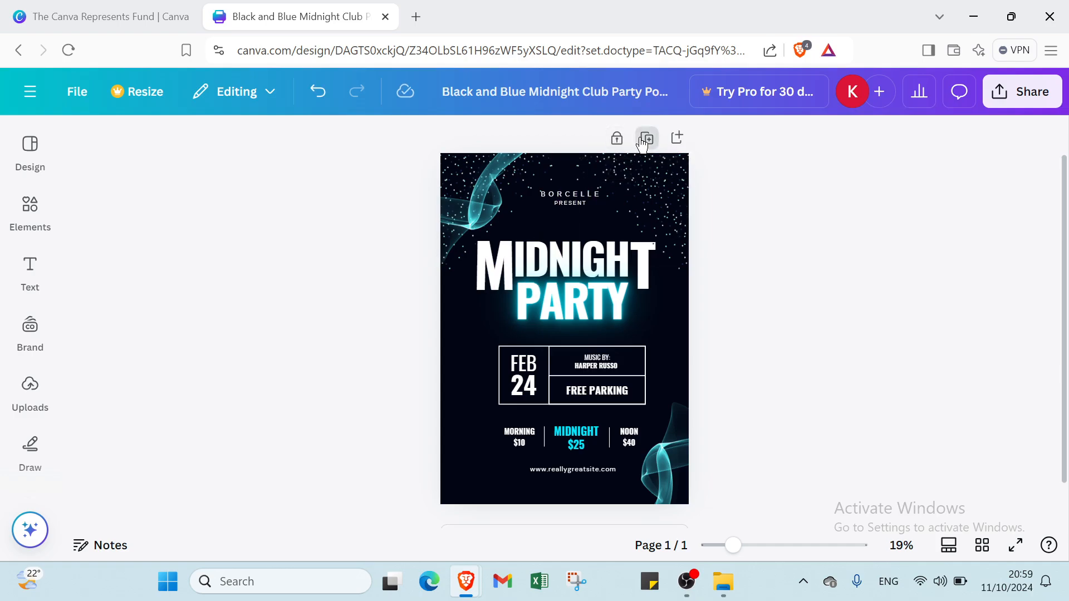
{"action": "scroll", "coordinate": [616, 279], "scroll_direction": "up", "scroll_amount": 6}
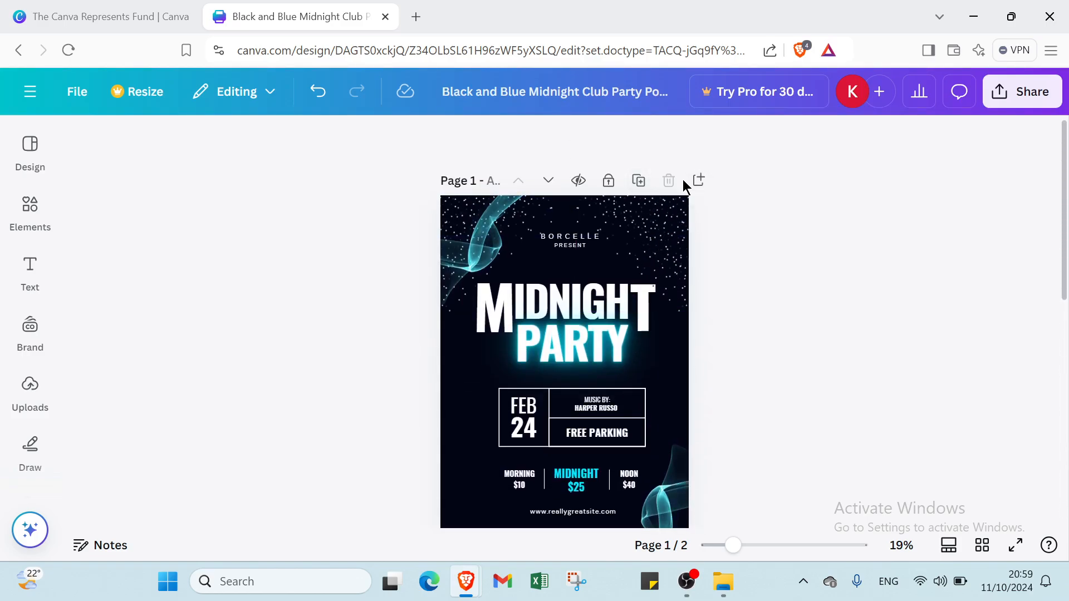
Add a new page after the second poster page and delete that new page.
{"action": "scroll", "coordinate": [679, 184], "scroll_direction": "down", "scroll_amount": 4}
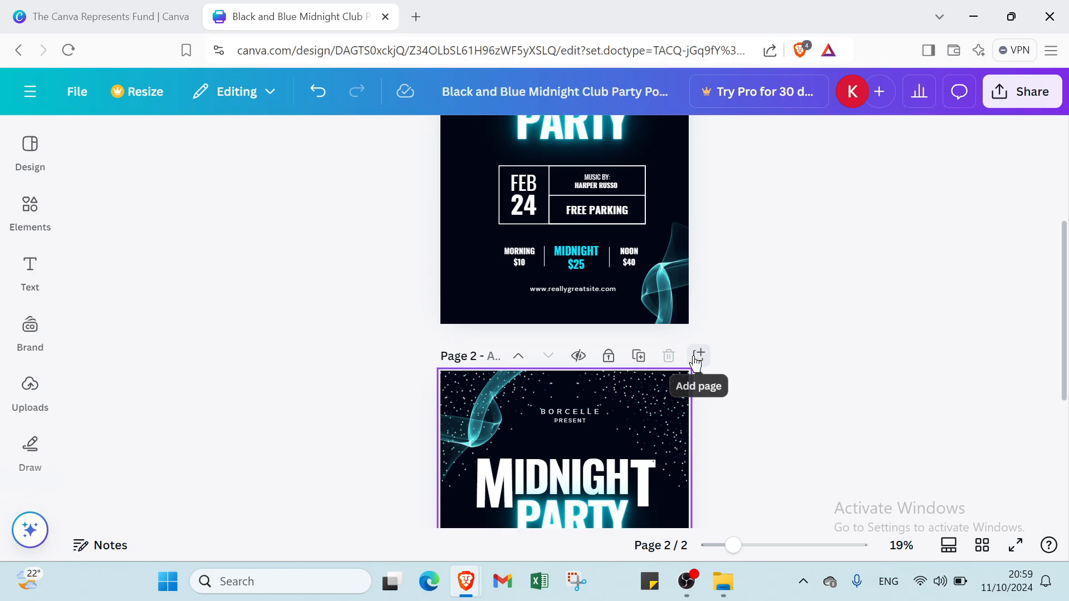
{"action": "left_click", "coordinate": [697, 356]}
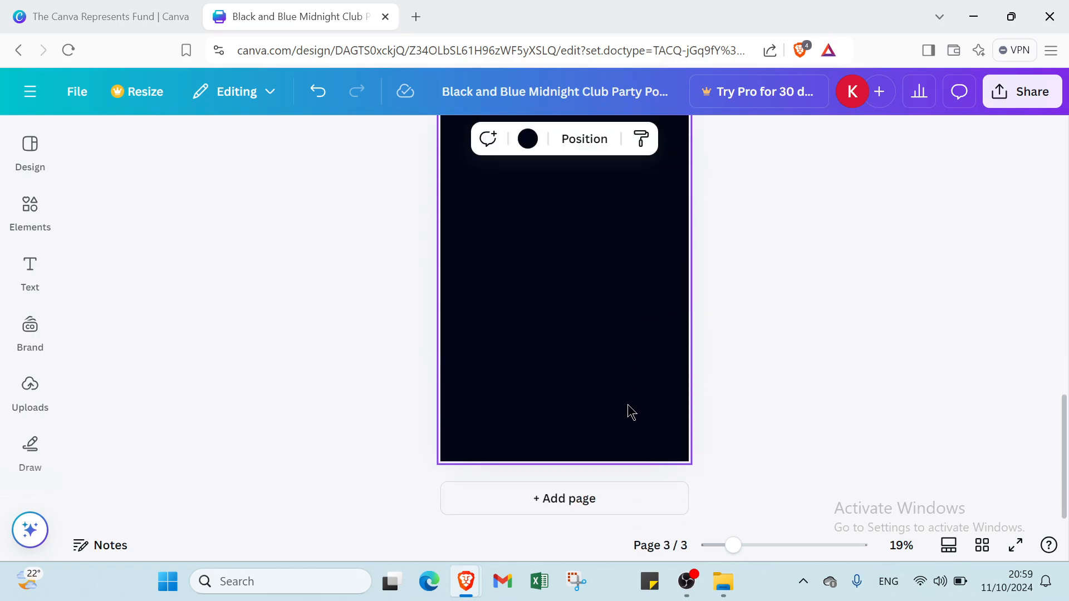
{"action": "scroll", "coordinate": [627, 415], "scroll_direction": "up", "scroll_amount": 4}
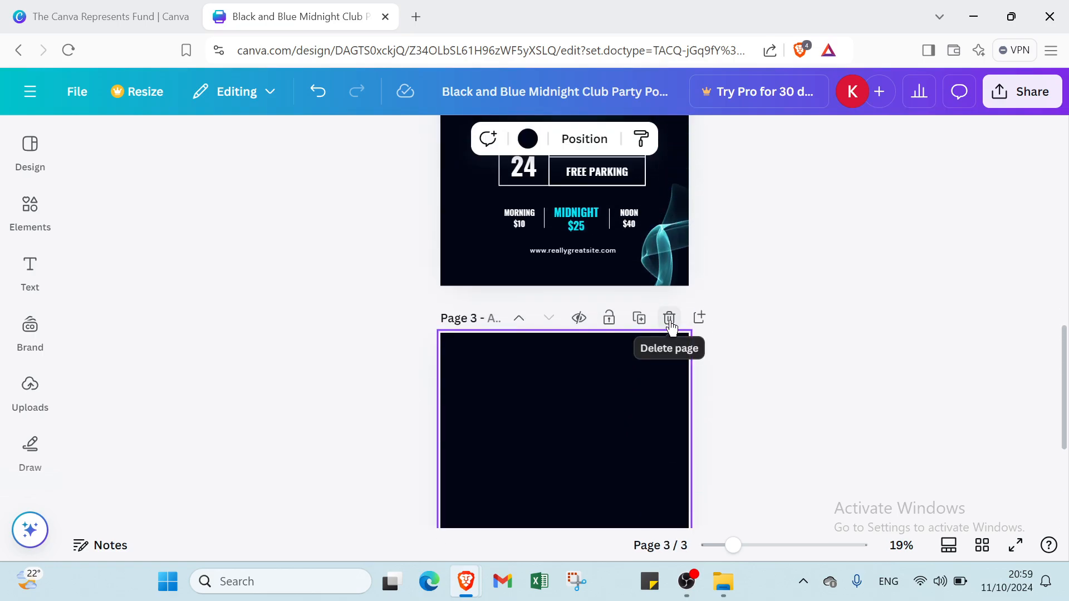
{"action": "left_click", "coordinate": [669, 318]}
Unlock the first poster page and delete it, keeping only the duplicate.
{"action": "scroll", "coordinate": [662, 306], "scroll_direction": "up", "scroll_amount": 5}
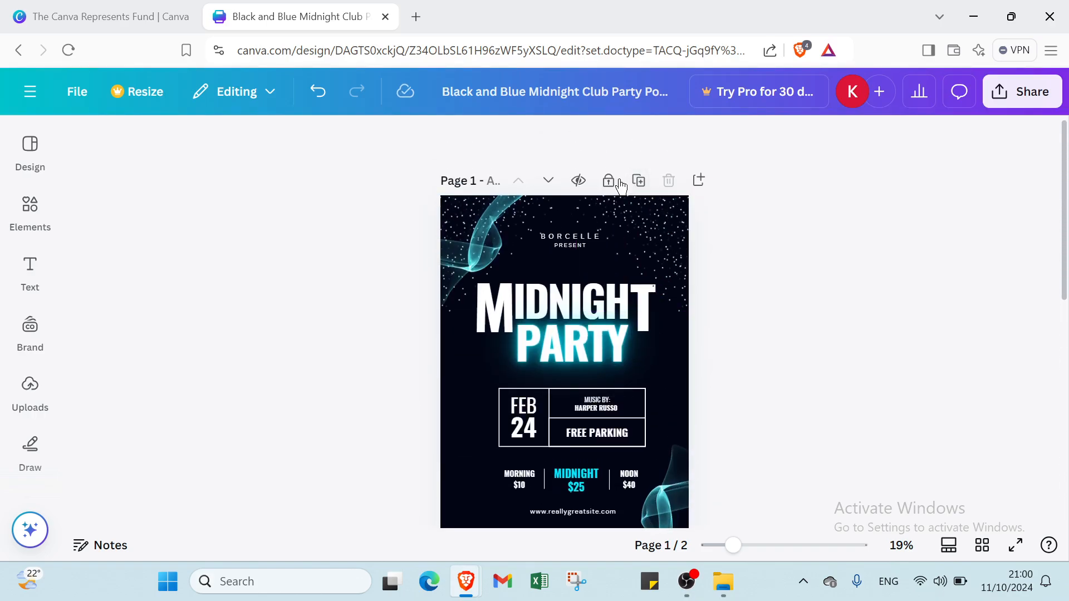
{"action": "left_click", "coordinate": [608, 182]}
{"action": "left_click", "coordinate": [669, 180]}
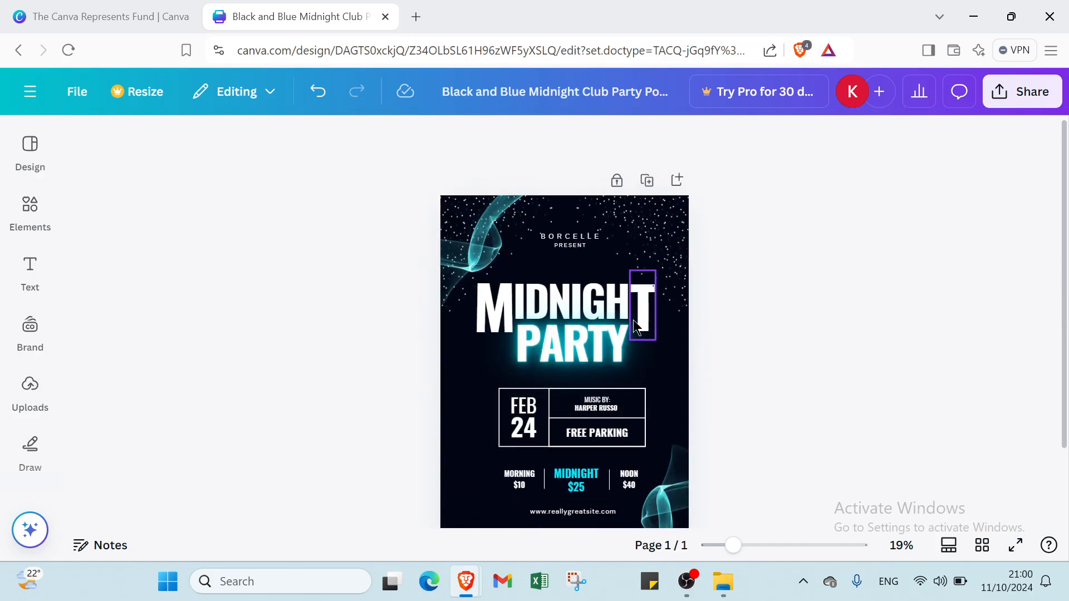
Unlock the remaining page and delete the glowing PARTY text from the poster title.
{"action": "scroll", "coordinate": [596, 292], "scroll_direction": "up", "scroll_amount": 1}
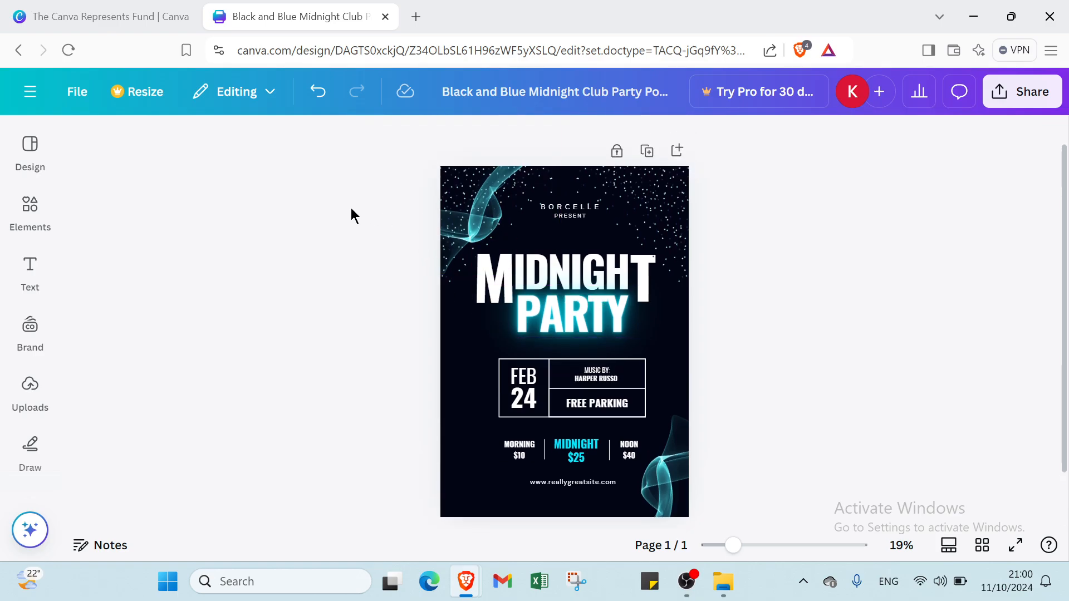
{"action": "left_click", "coordinate": [540, 285]}
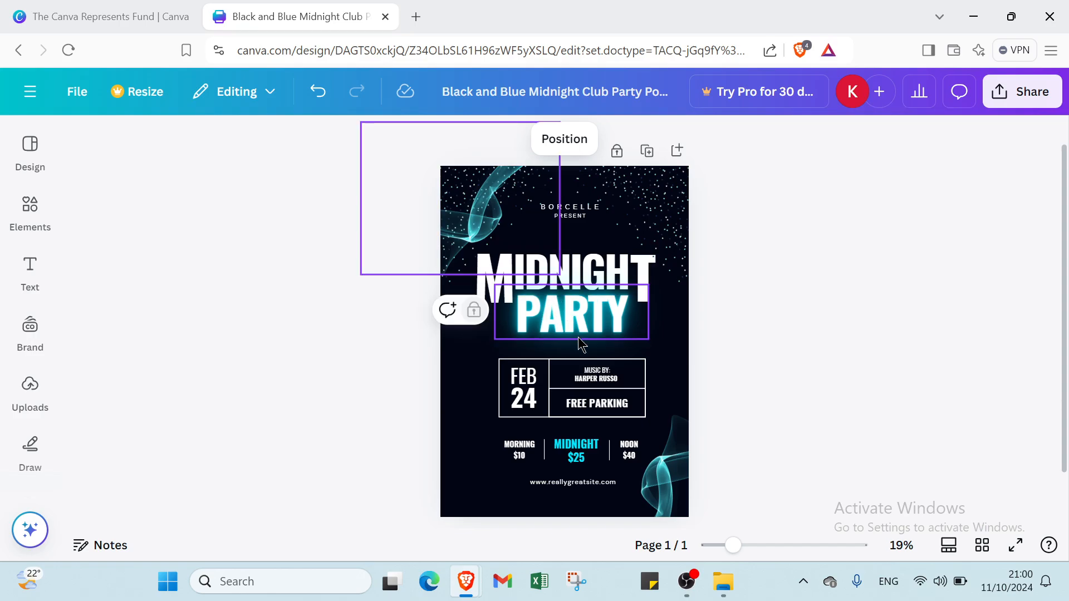
{"action": "left_click", "coordinate": [560, 306]}
{"action": "left_click", "coordinate": [615, 265]}
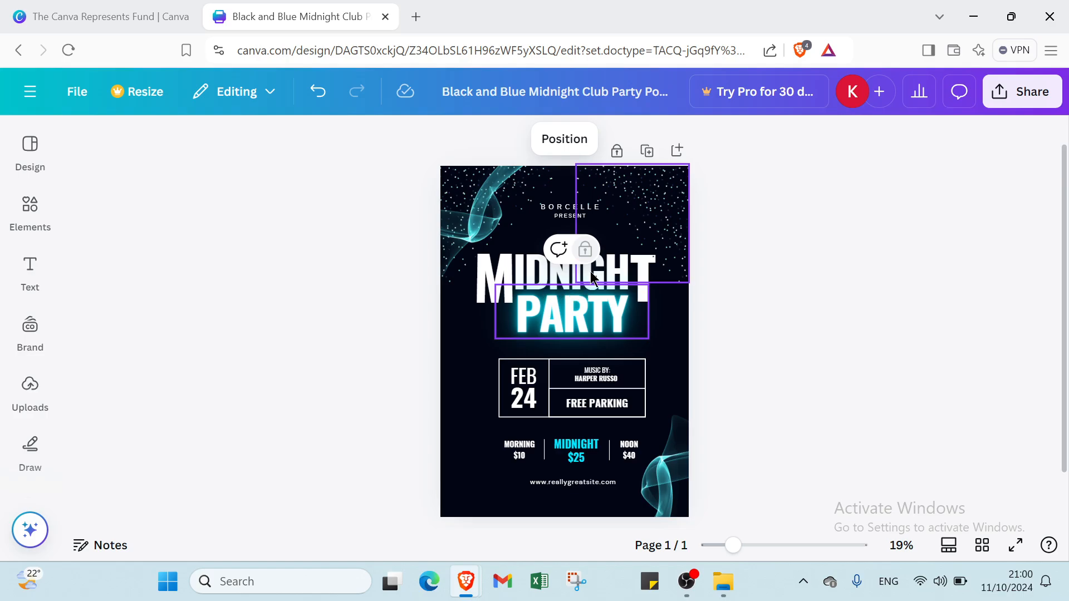
{"action": "left_click", "coordinate": [605, 274]}
{"action": "key", "text": "Delete"}
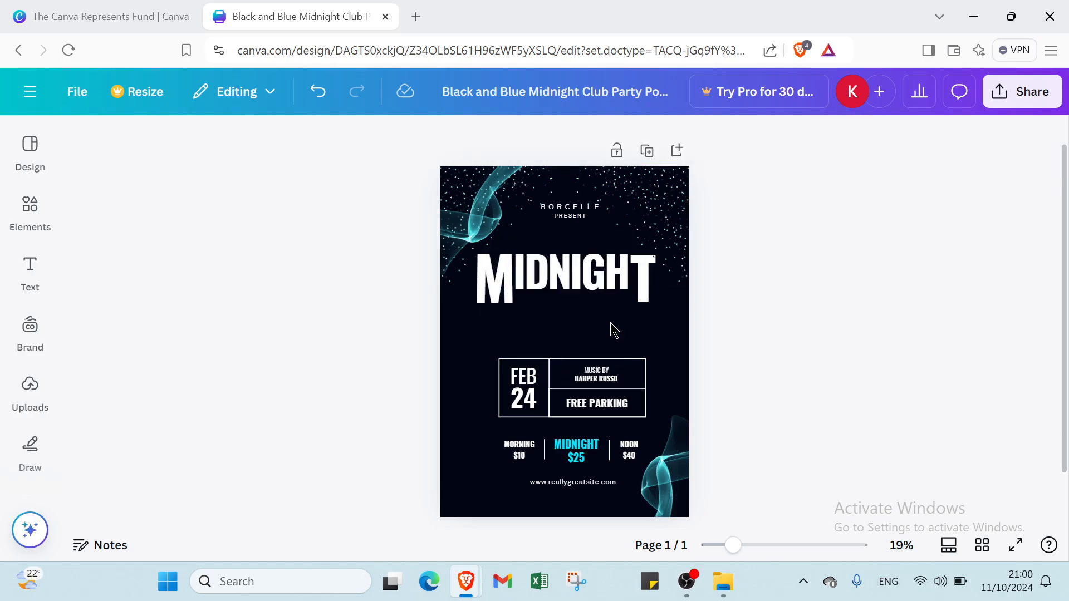
Delete all text pieces of the MIDNIGHT title, including the separate large M and T.
{"action": "left_click", "coordinate": [586, 283]}
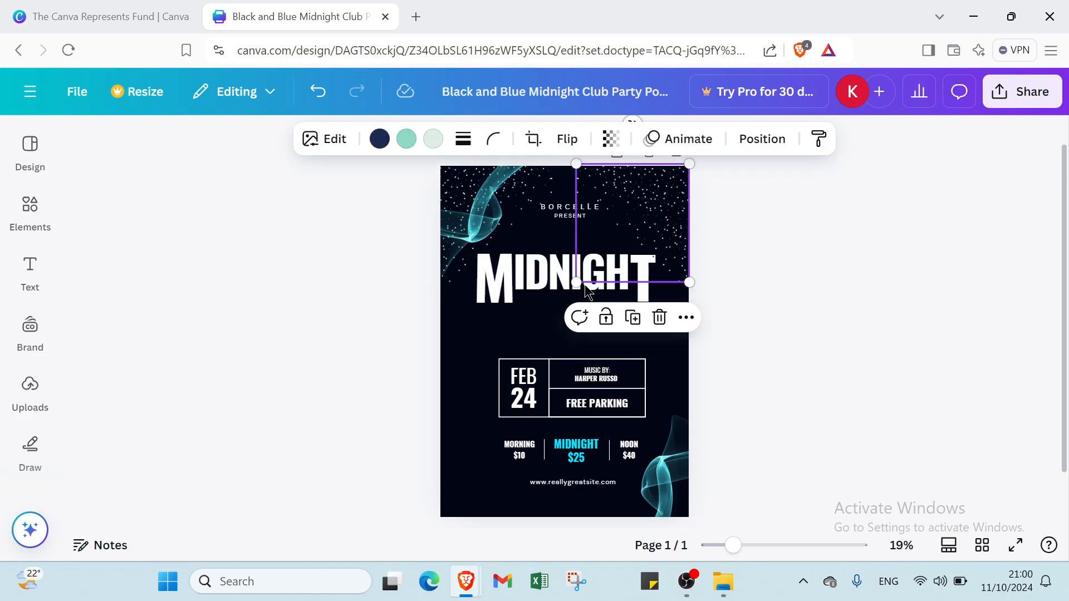
{"action": "left_click", "coordinate": [515, 287]}
{"action": "key", "text": "Delete"}
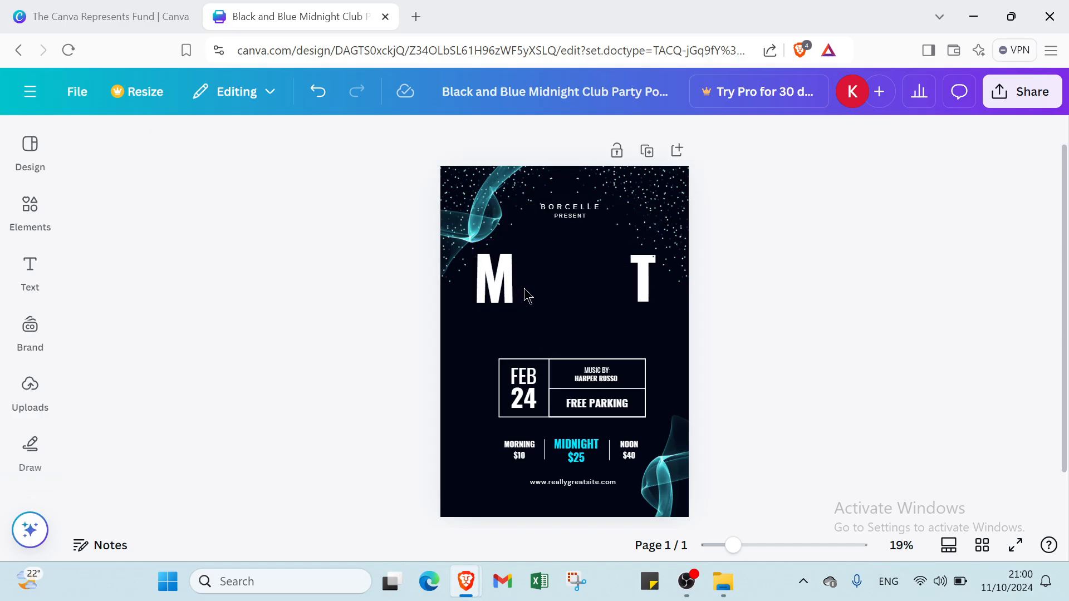
{"action": "left_click", "coordinate": [501, 284]}
{"action": "key", "text": "Delete"}
{"action": "left_click", "coordinate": [634, 285]}
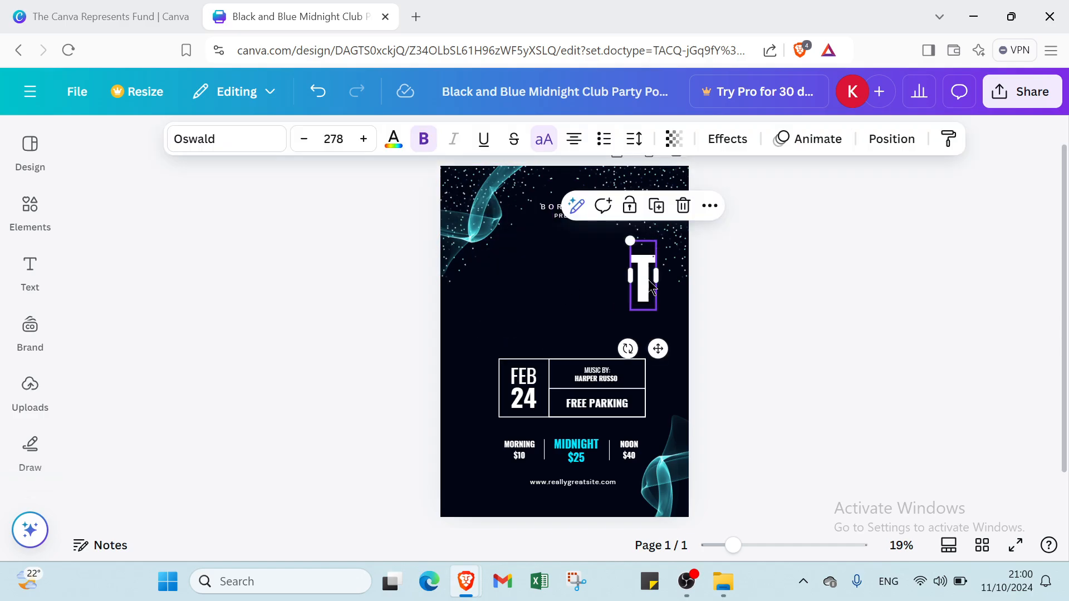
{"action": "key", "text": "Delete"}
Delete the BORCELLE and PRESENT heading lines above the former title.
{"action": "left_click", "coordinate": [578, 209]}
{"action": "key", "text": "Delete"}
{"action": "left_click", "coordinate": [574, 216]}
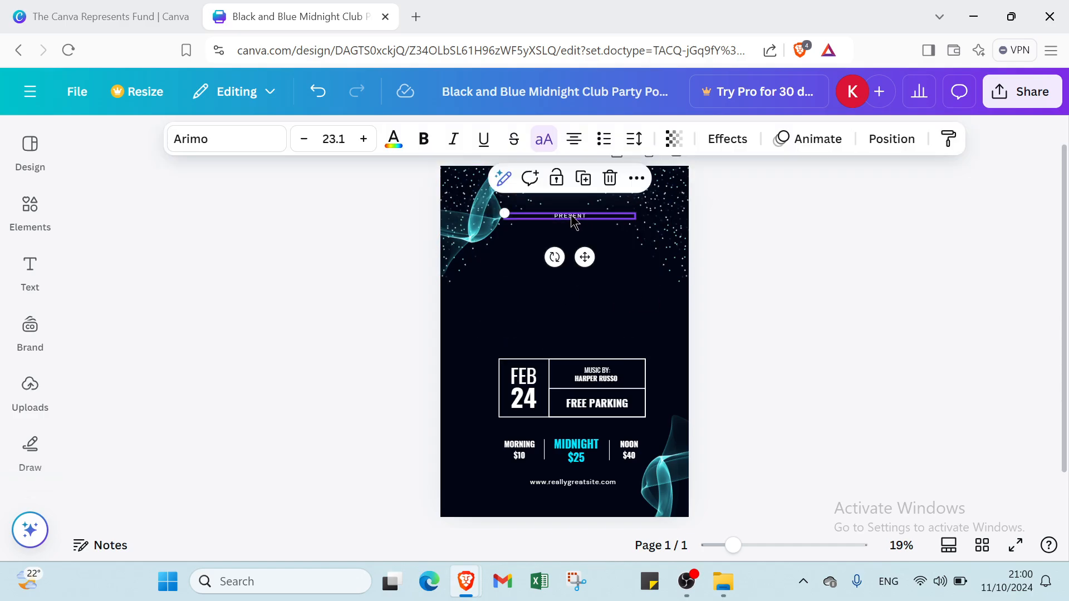
{"action": "key", "text": "Delete"}
Delete the 24 and FREE PARKING texts together with the box outlines around the event details.
{"action": "left_click", "coordinate": [523, 398]}
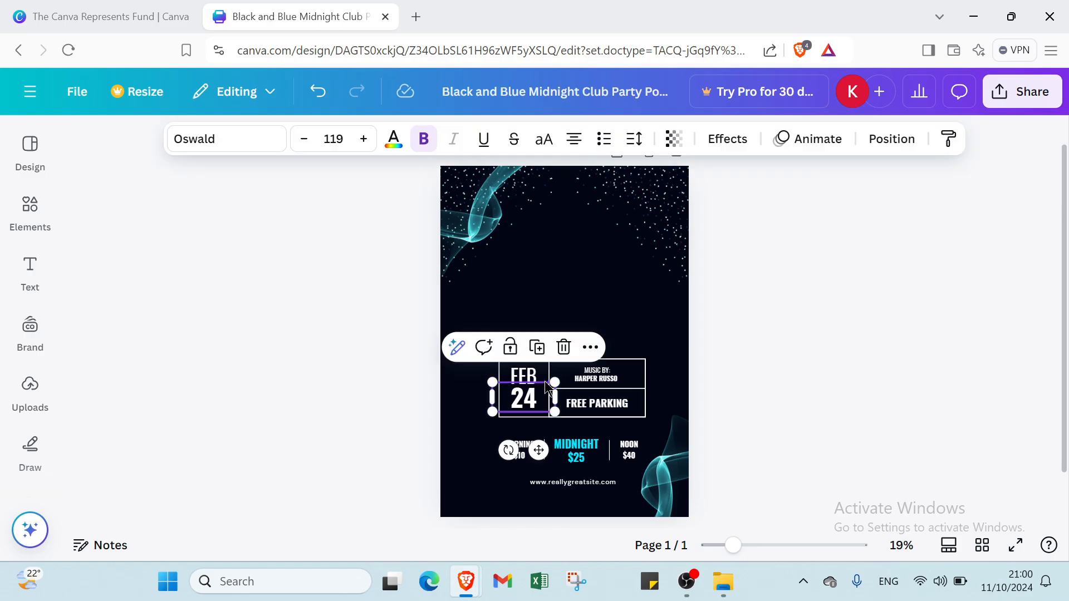
{"action": "key", "text": "Delete"}
{"action": "left_click", "coordinate": [532, 374]}
{"action": "left_click", "coordinate": [565, 375]}
{"action": "key", "text": "Delete"}
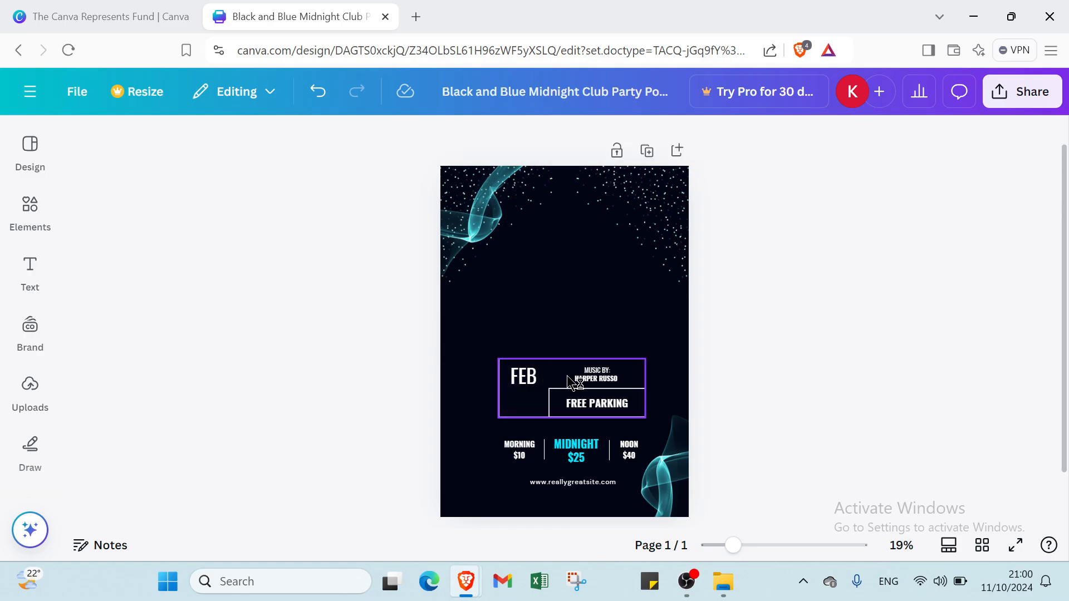
{"action": "left_click", "coordinate": [566, 391]}
{"action": "key", "text": "Delete"}
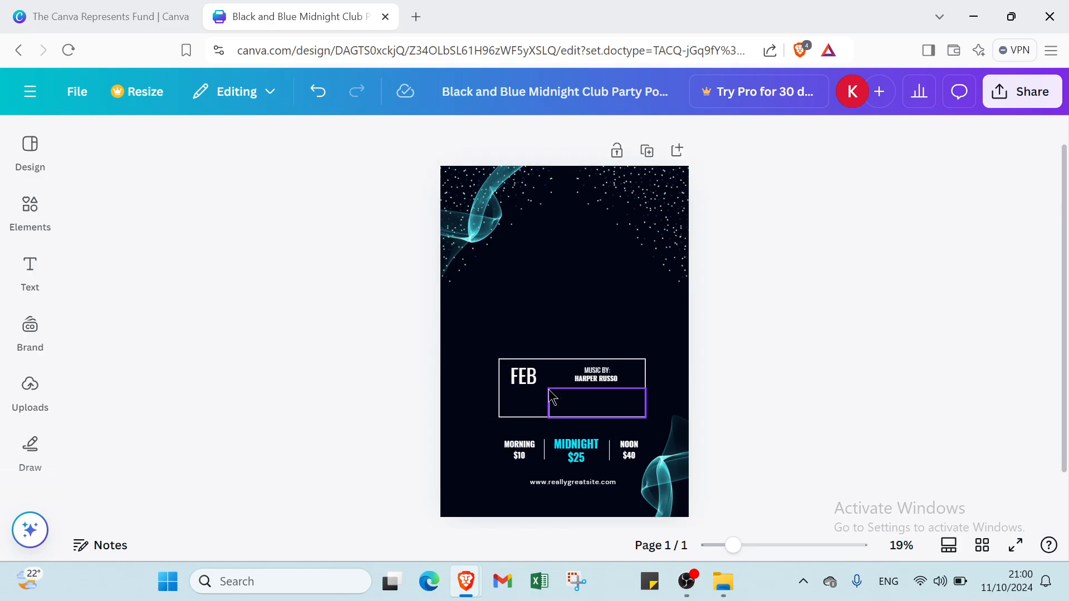
{"action": "left_click", "coordinate": [556, 399]}
{"action": "key", "text": "Delete"}
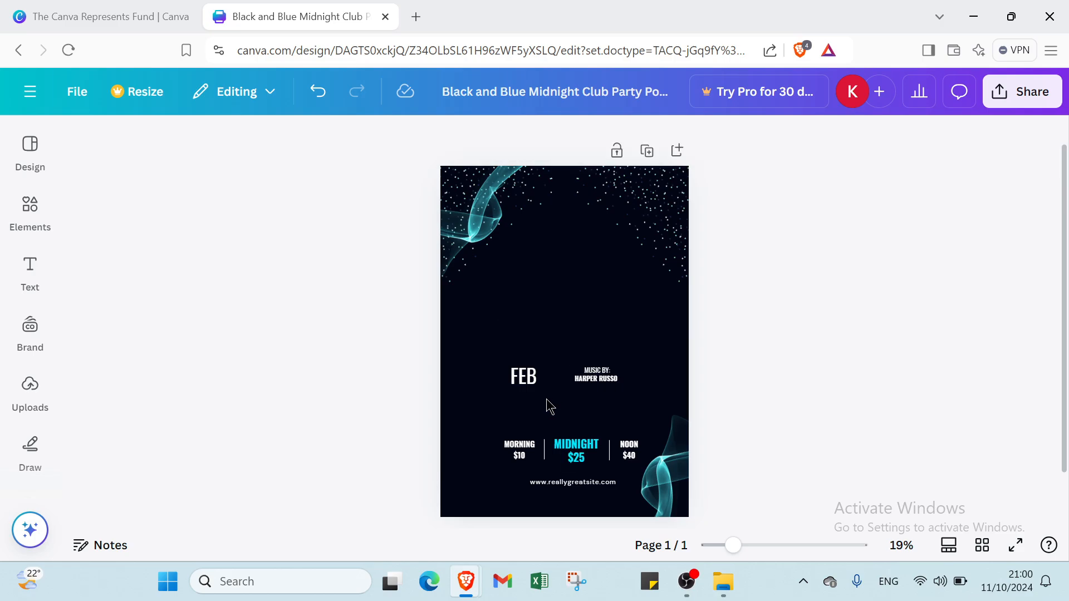
Delete the FEB text and the MUSIC BY lines with the performer's name.
{"action": "left_click", "coordinate": [585, 379]}
{"action": "key", "text": "Delete"}
{"action": "left_click", "coordinate": [532, 383]}
{"action": "key", "text": "Delete"}
{"action": "left_click", "coordinate": [602, 374]}
{"action": "key", "text": "Delete"}
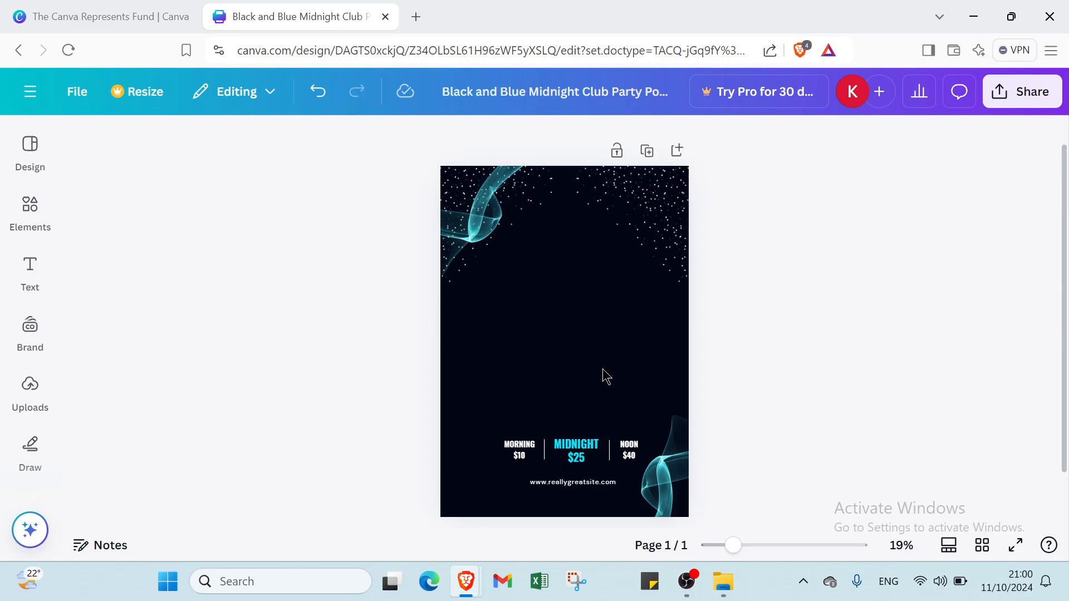
Delete the MIDNIGHT $25 price text and the wave graphic in the poster's lower-right corner.
{"action": "left_click", "coordinate": [557, 450]}
{"action": "key", "text": "Delete"}
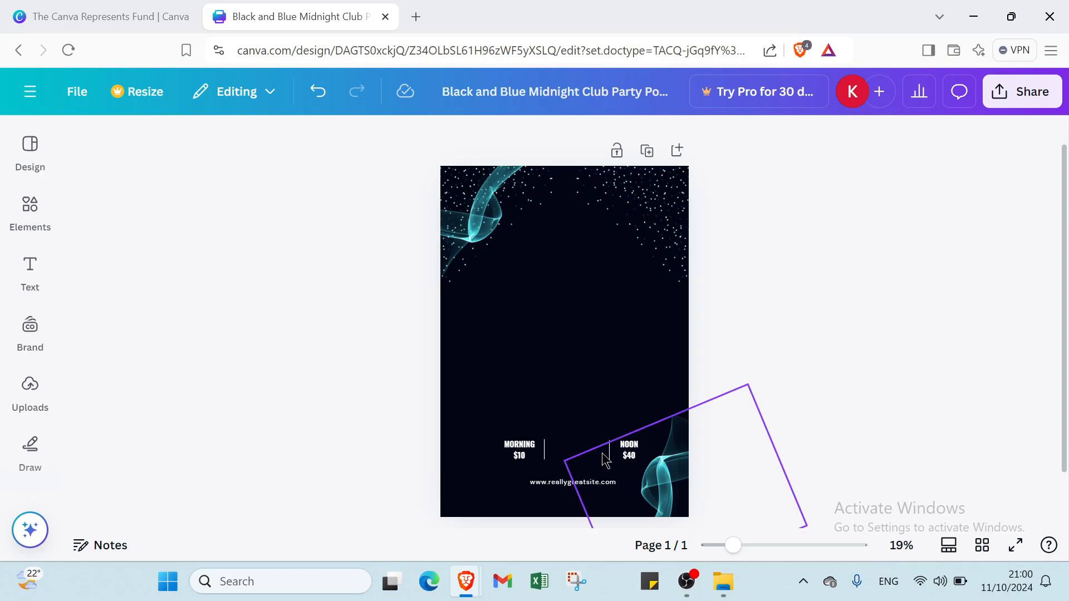
{"action": "left_click", "coordinate": [613, 453]}
{"action": "key", "text": "Delete"}
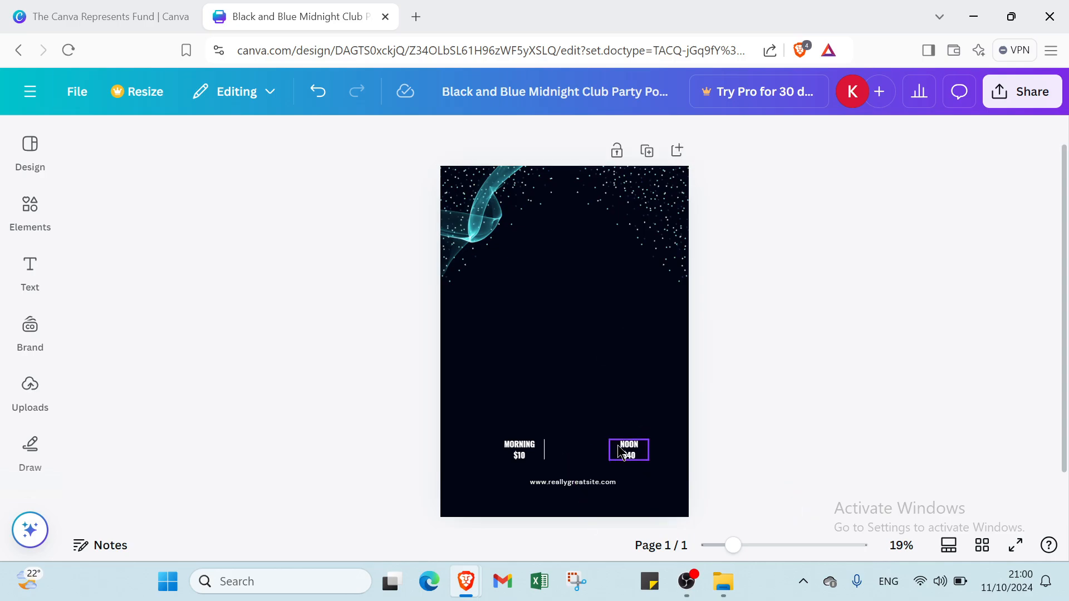
Delete the NOON $40 price text and the website address at the poster's bottom.
{"action": "left_click", "coordinate": [622, 452]}
{"action": "key", "text": "Delete"}
{"action": "left_click", "coordinate": [586, 482]}
{"action": "key", "text": "Delete"}
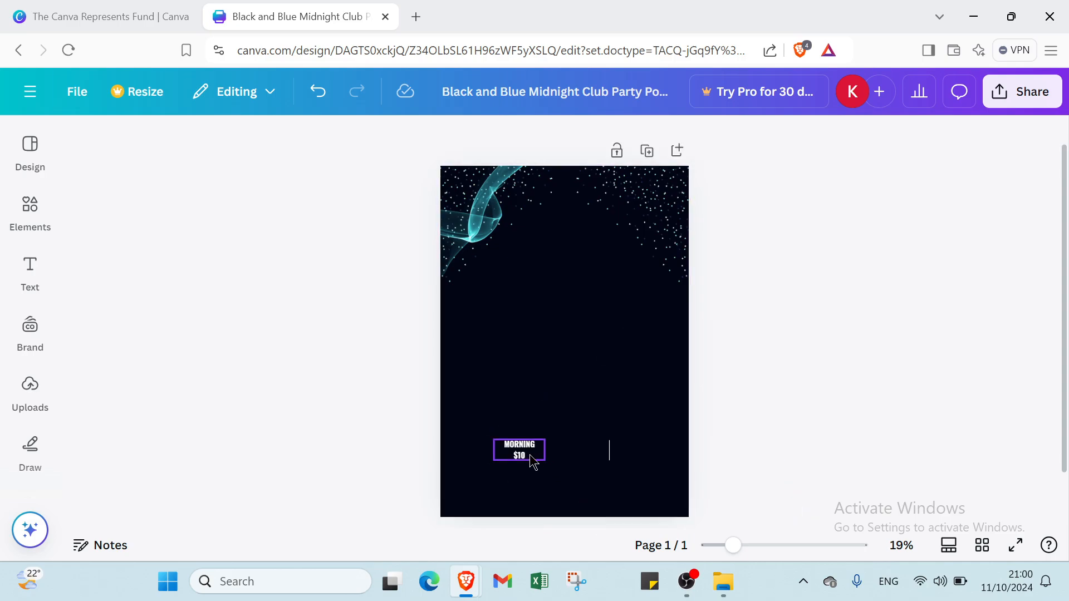
Delete the MORNING $10 price text and the two vertical divider lines beside the price area.
{"action": "left_click", "coordinate": [519, 449]}
{"action": "key", "text": "Delete"}
{"action": "left_click", "coordinate": [613, 459]}
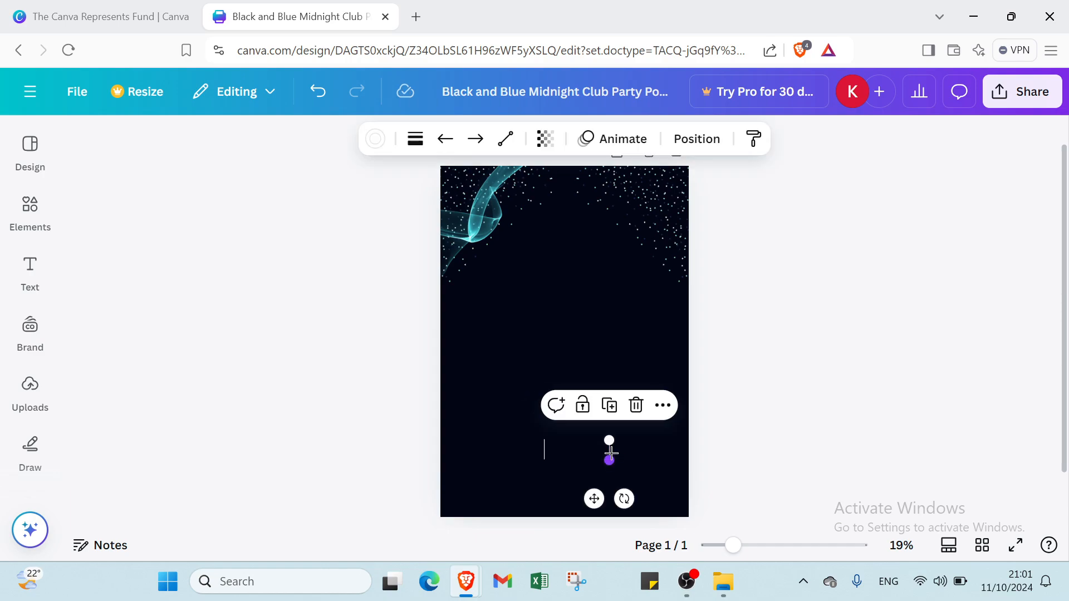
{"action": "key", "text": "Delete"}
{"action": "left_click", "coordinate": [545, 449]}
{"action": "key", "text": "Delete"}
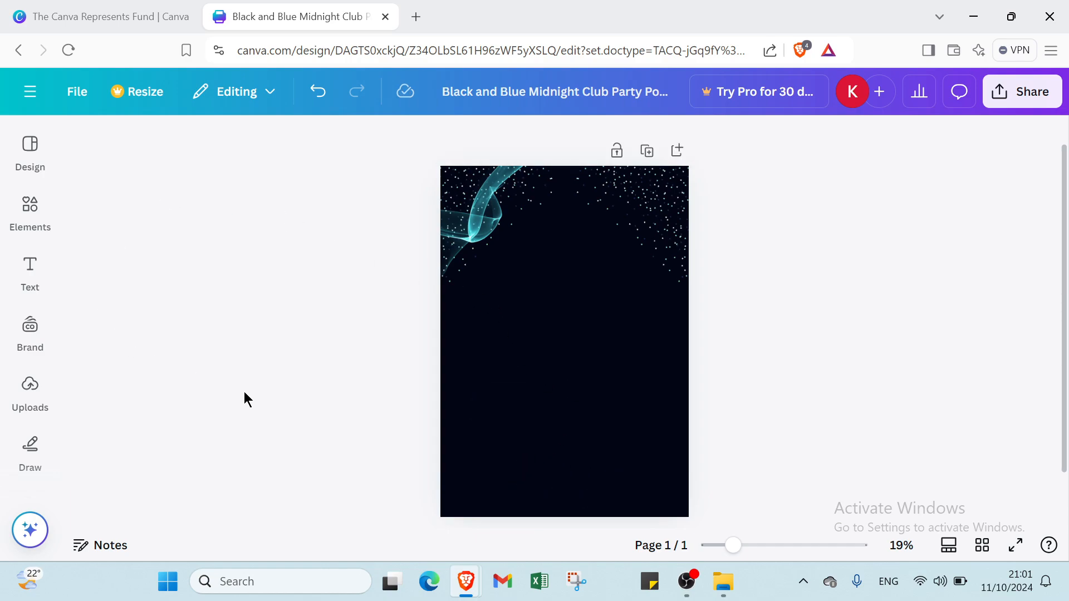
Change the poster's background color to solid white from the default colors.
{"action": "left_click", "coordinate": [608, 392]}
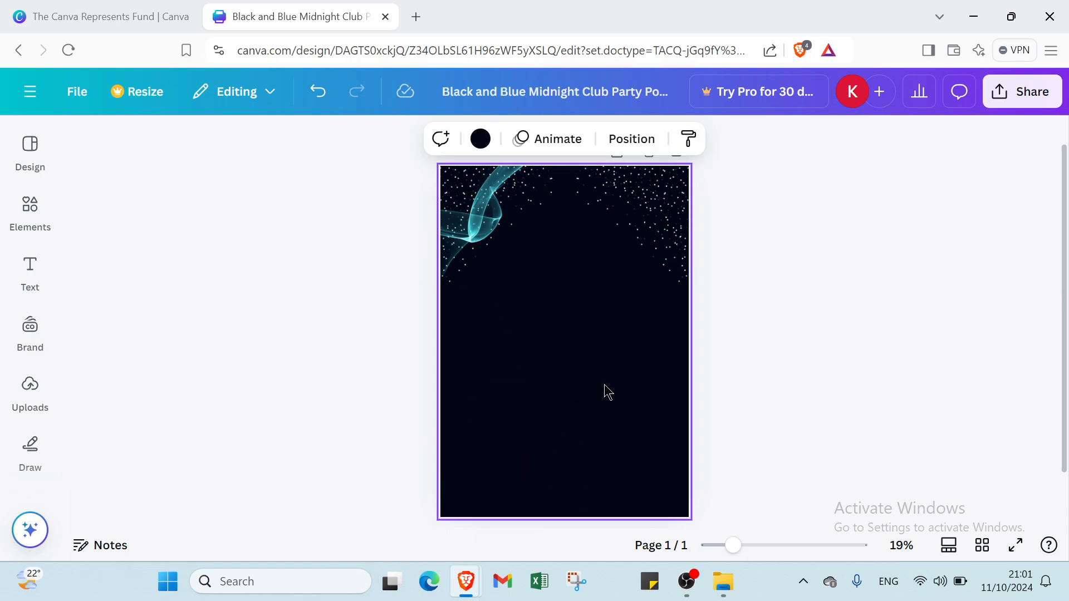
{"action": "left_click", "coordinate": [481, 138]}
{"action": "scroll", "coordinate": [246, 334], "scroll_direction": "down", "scroll_amount": 5}
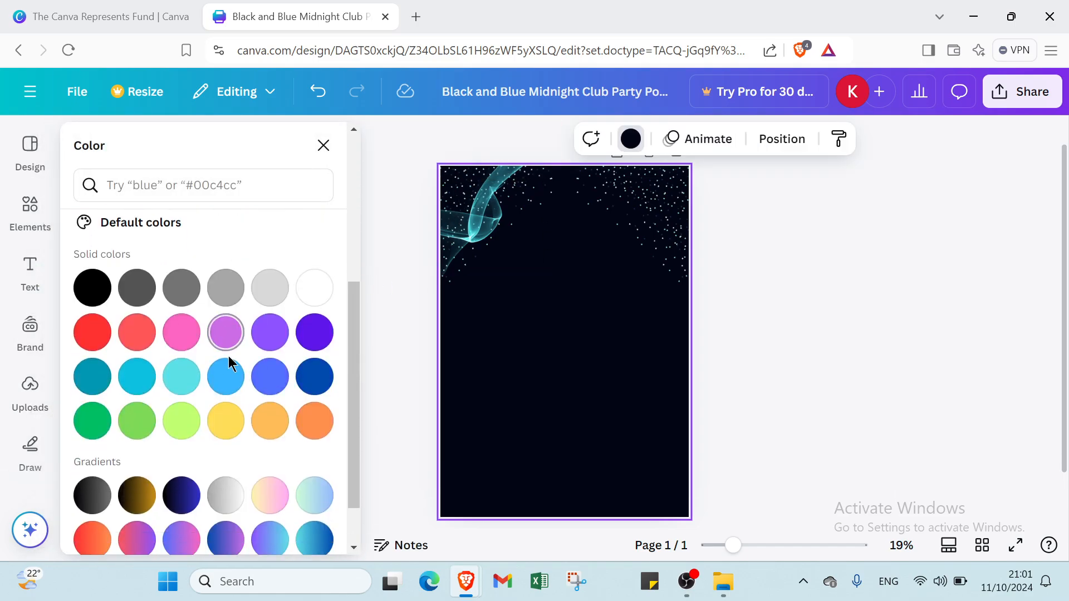
{"action": "left_click", "coordinate": [314, 302]}
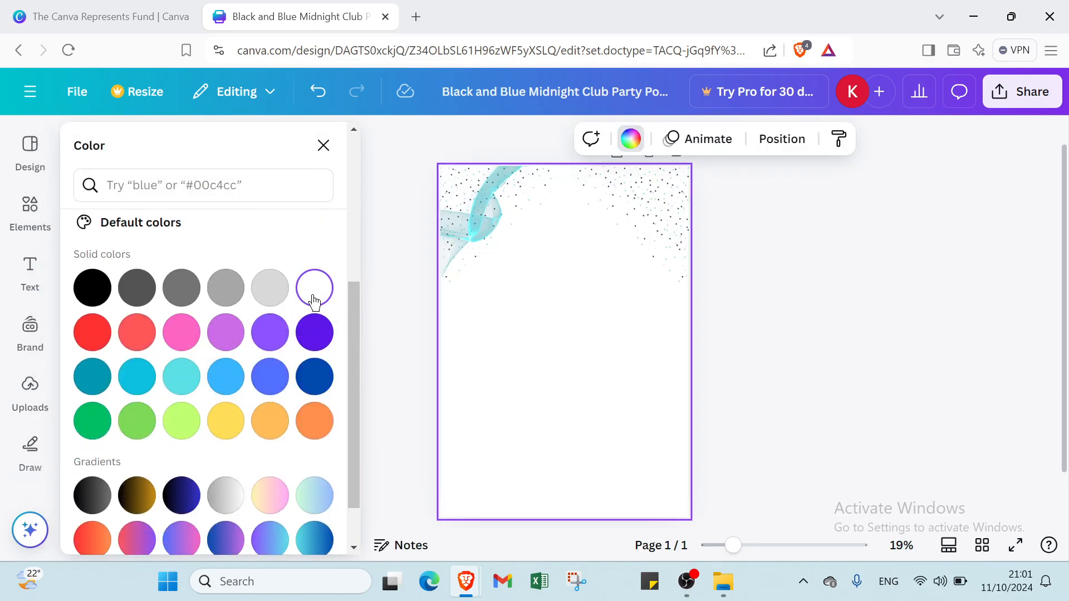
Delete the wave graphic in the poster's upper-left corner and the two dot-pattern graphics across its upper part.
{"action": "left_click", "coordinate": [486, 213]}
{"action": "key", "text": "Delete"}
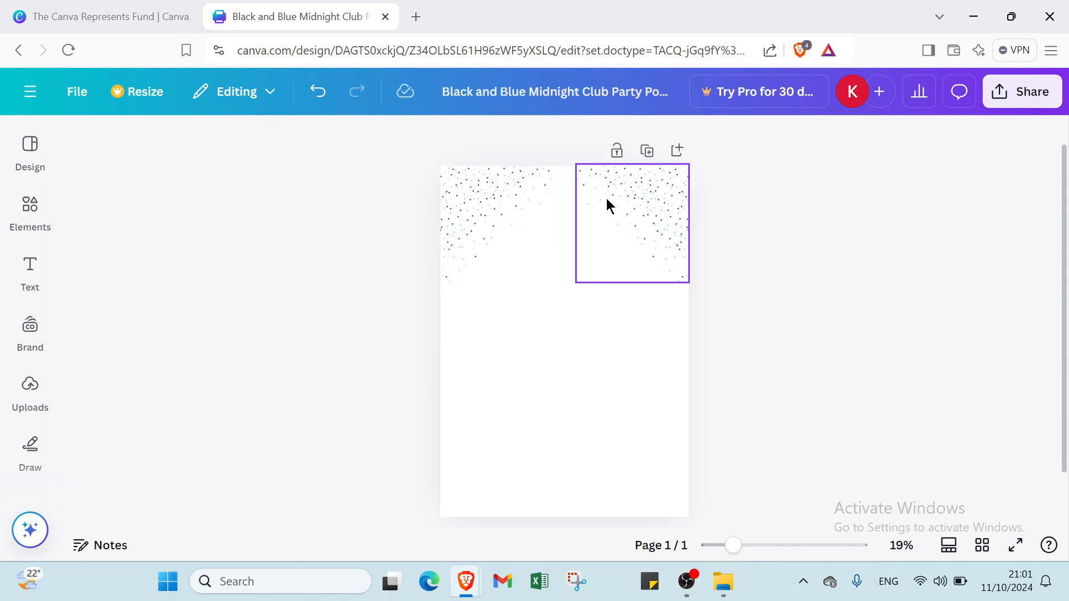
{"action": "left_click", "coordinate": [636, 190]}
{"action": "key", "text": "Delete"}
{"action": "left_click", "coordinate": [515, 176]}
{"action": "key", "text": "Delete"}
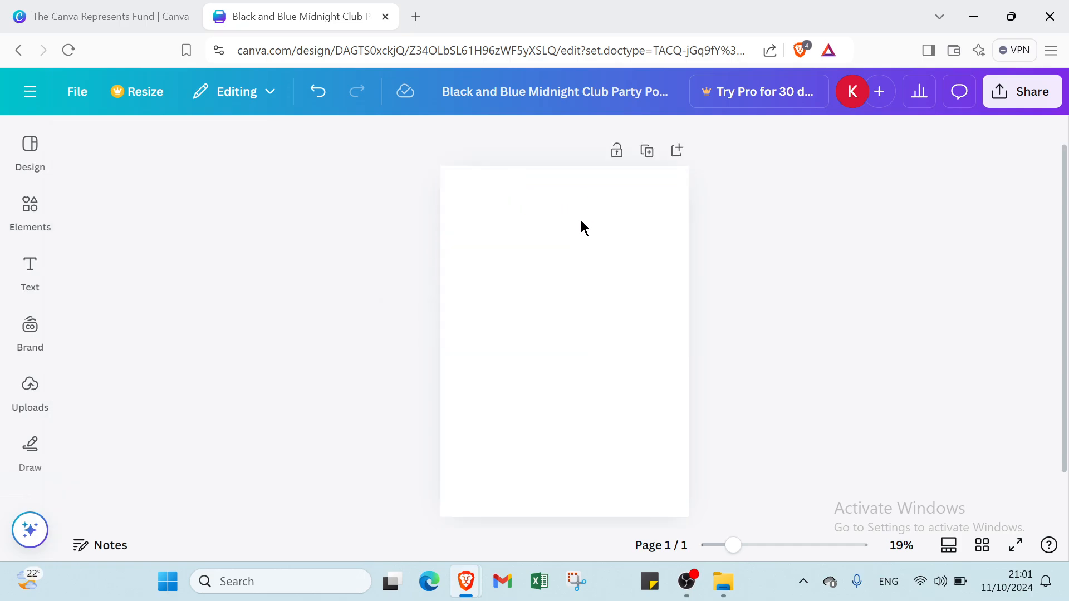
Look through the brand options and browse the Circle shapes, graphics and photos in the elements library.
{"action": "mouse_move", "coordinate": [22, 408]}
{"action": "left_click", "coordinate": [27, 338]}
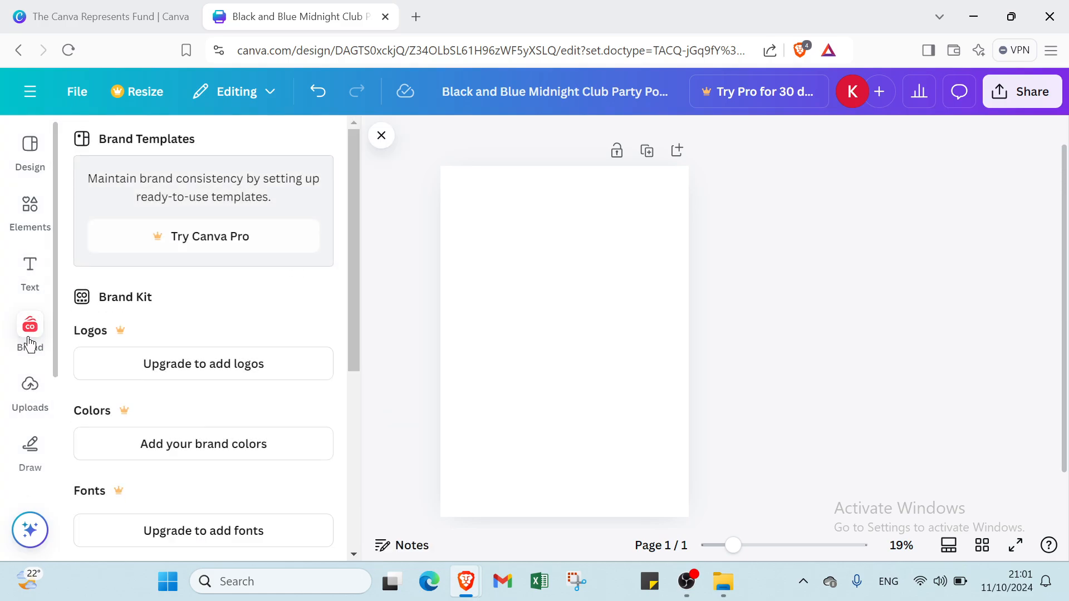
{"action": "left_click", "coordinate": [38, 223]}
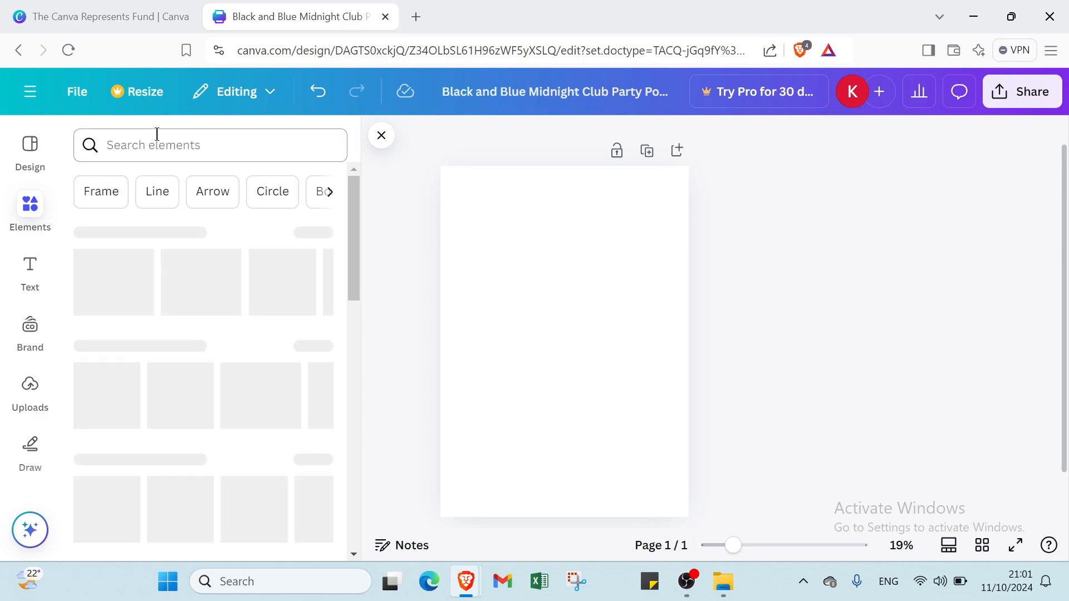
{"action": "left_click", "coordinate": [265, 192]}
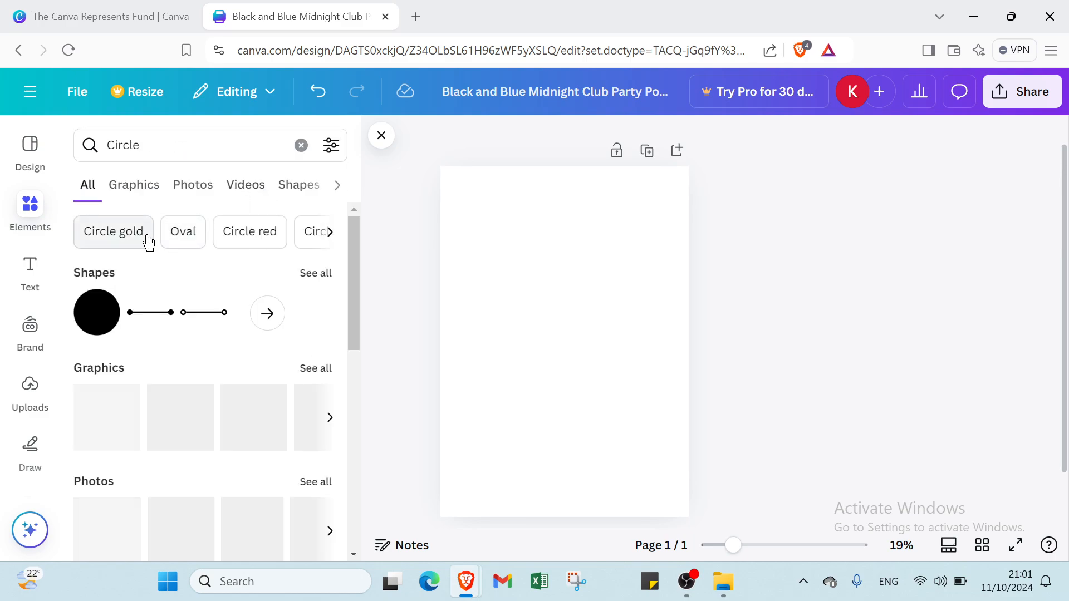
{"action": "scroll", "coordinate": [180, 347], "scroll_direction": "down", "scroll_amount": 4}
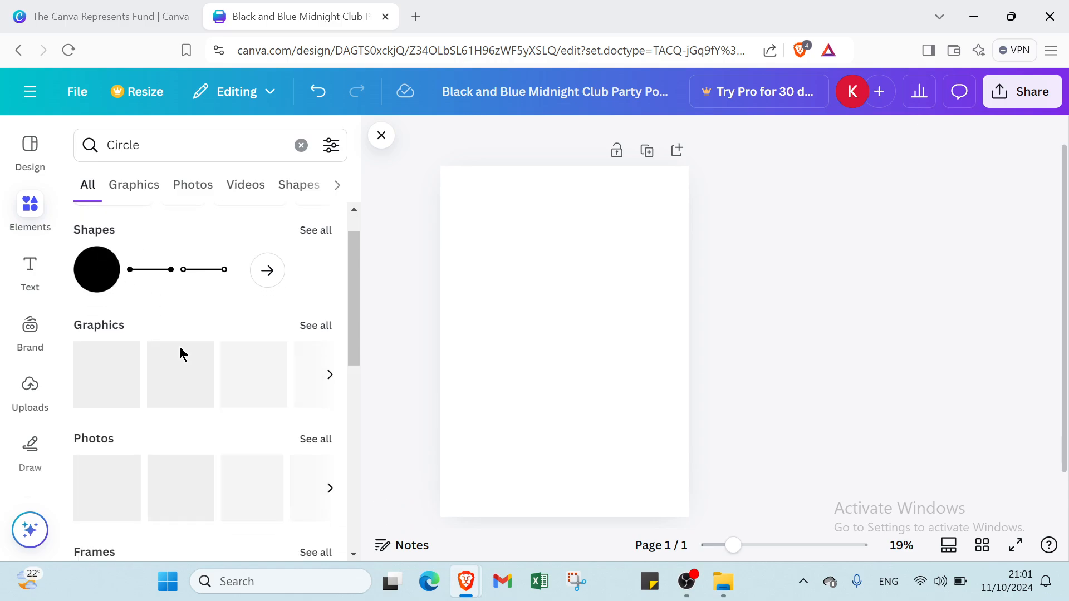
{"action": "scroll", "coordinate": [183, 343], "scroll_direction": "up", "scroll_amount": 4}
{"action": "scroll", "coordinate": [182, 343], "scroll_direction": "up", "scroll_amount": 1}
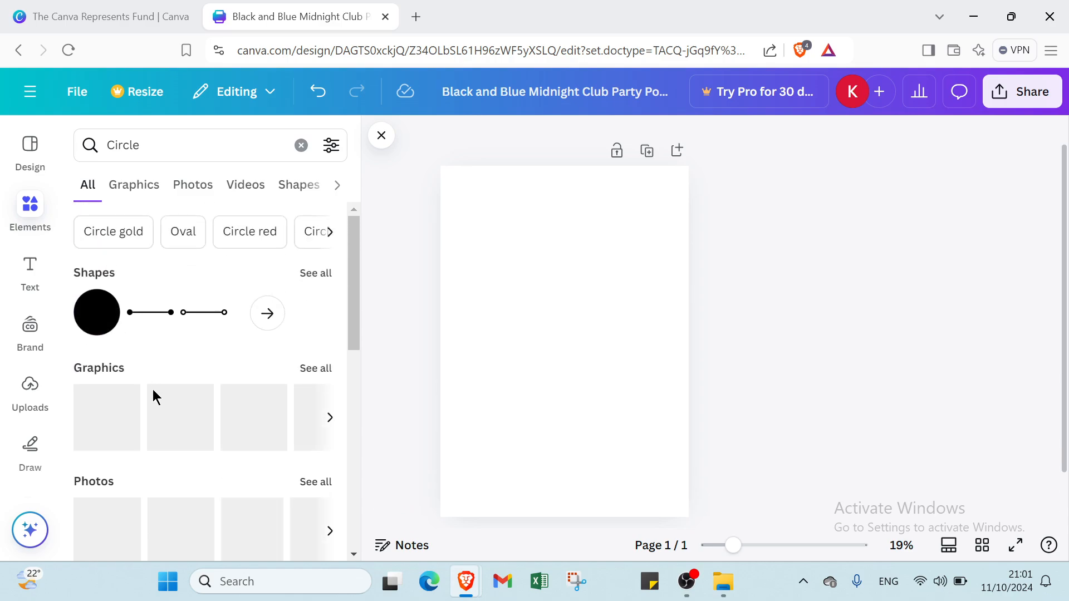
Search the design templates for business posters and apply the Blue and White Geometric Shapes Conference Poster to the empty page.
{"action": "left_click", "coordinate": [41, 166]}
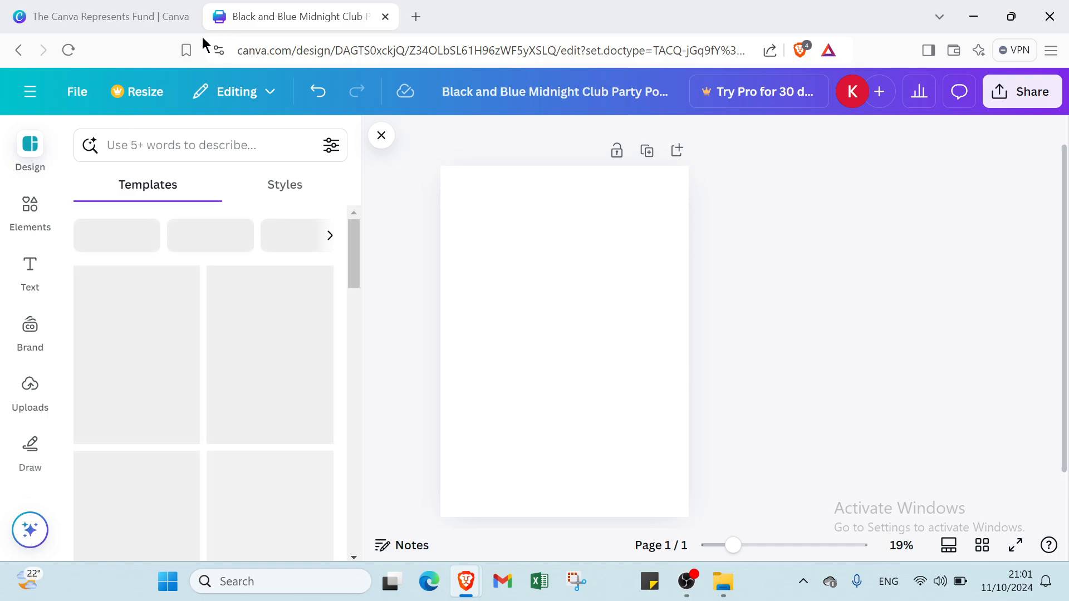
{"action": "left_click", "coordinate": [125, 149]}
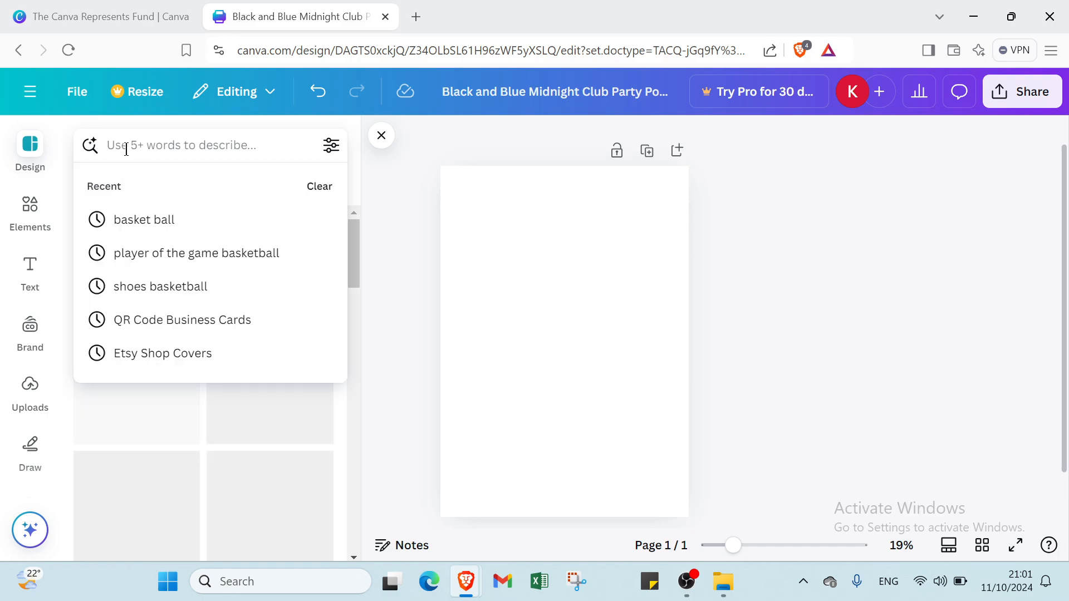
{"action": "type", "text": "posters"}
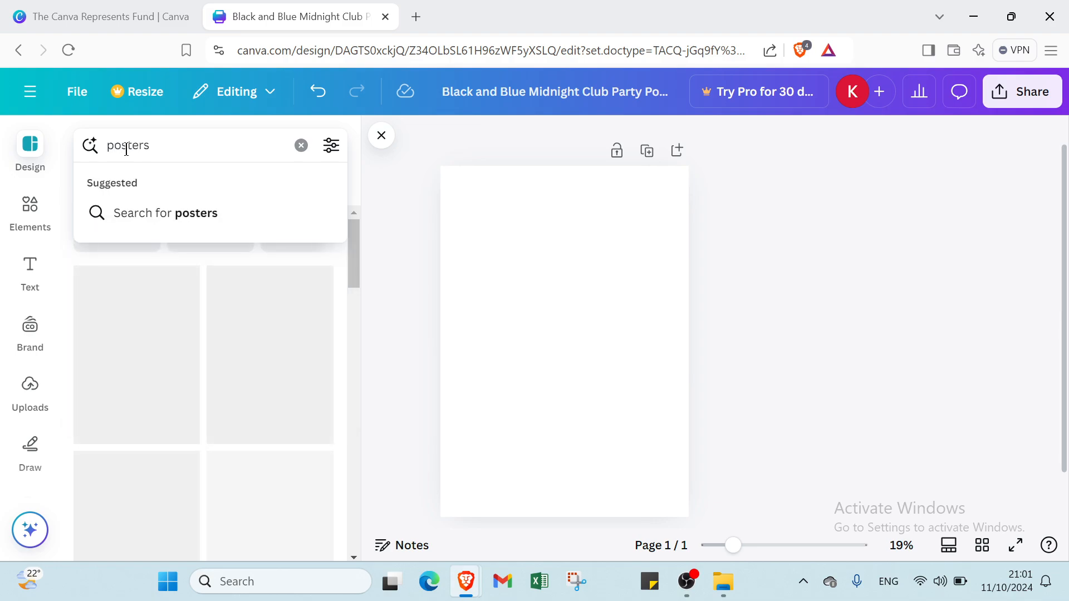
{"action": "key", "text": "Return"}
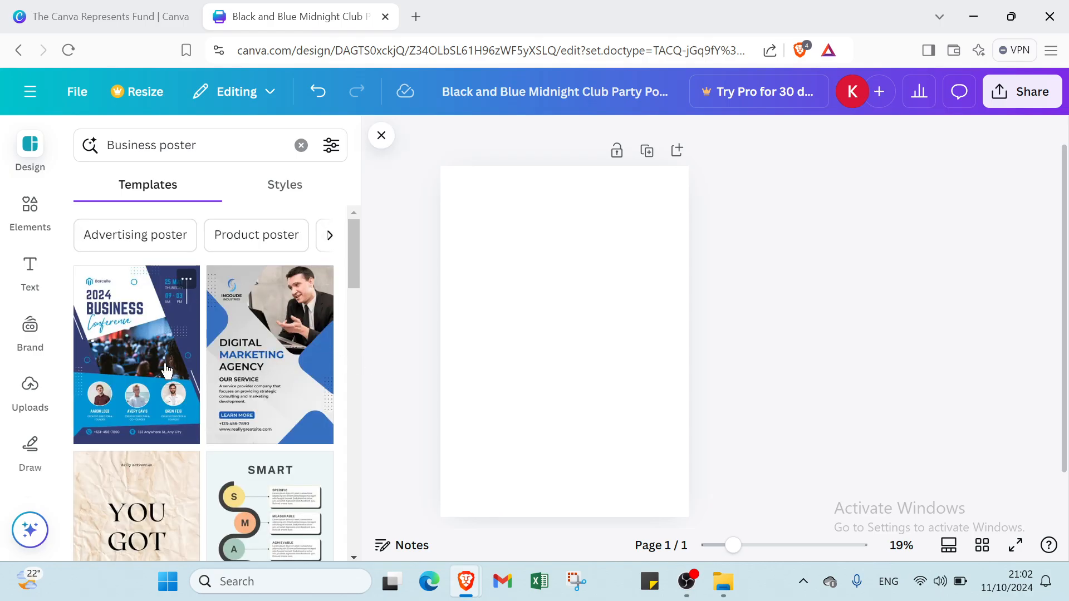
{"action": "left_click", "coordinate": [161, 358]}
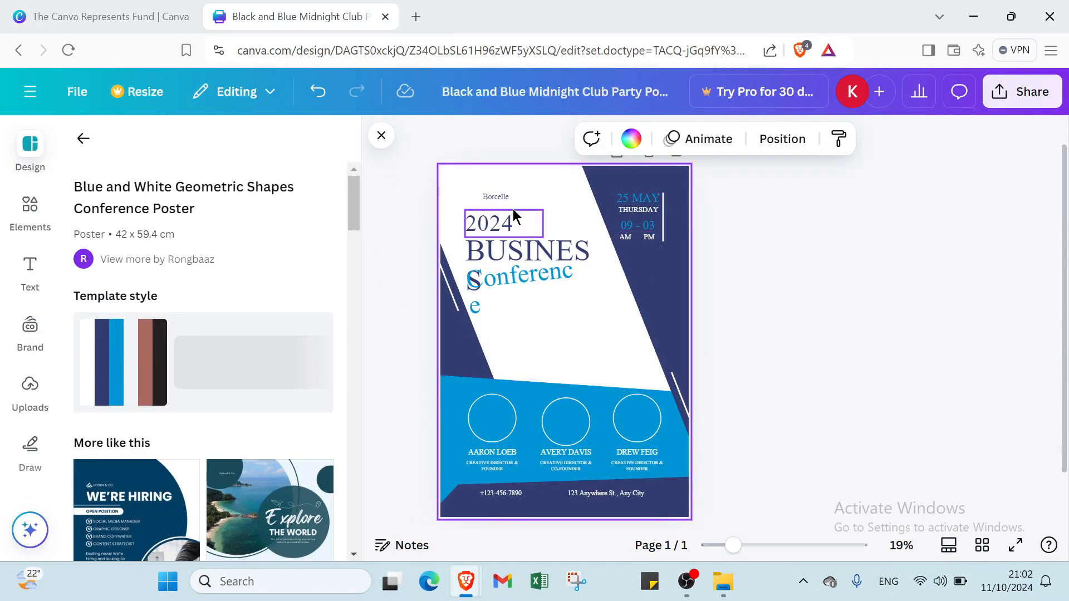
Add a default heading, a subheading and a little bit of body text to the conference poster.
{"action": "left_click", "coordinate": [32, 276]}
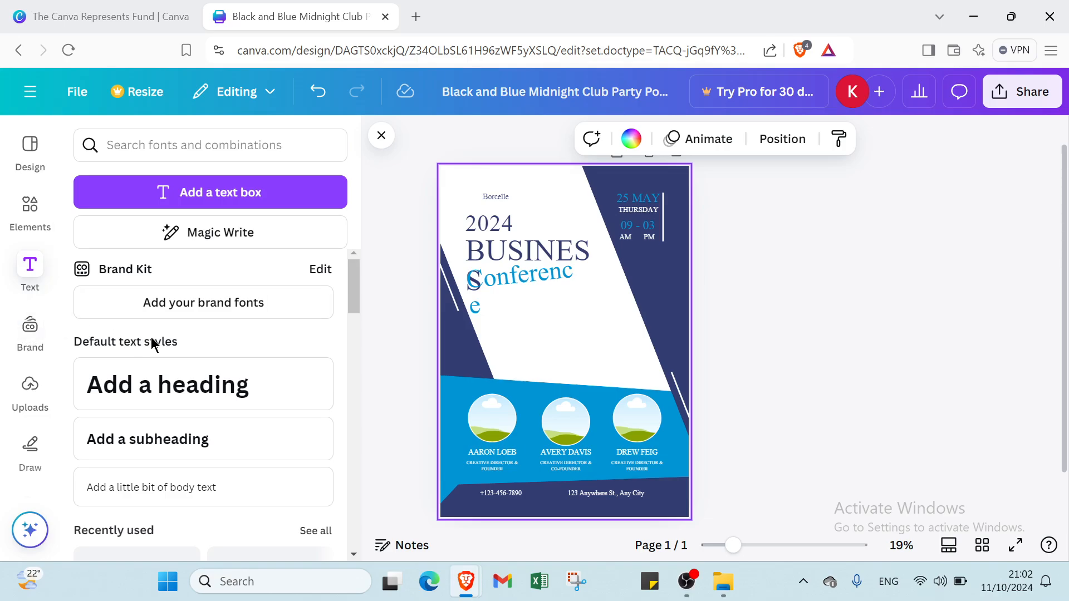
{"action": "left_click", "coordinate": [159, 384]}
{"action": "left_click", "coordinate": [160, 437]}
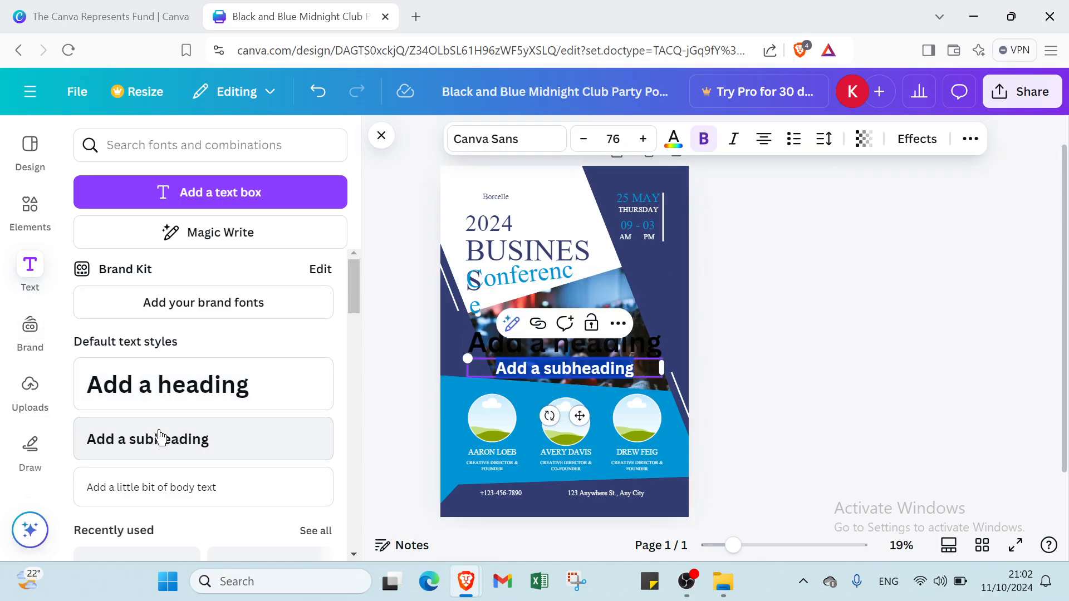
{"action": "left_click", "coordinate": [173, 488]}
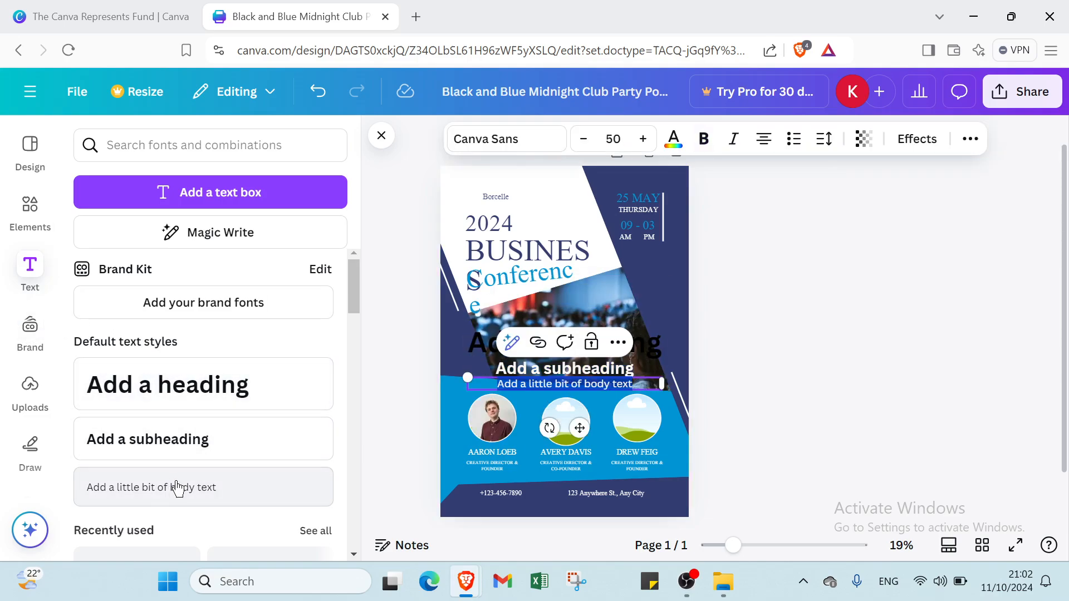
Review the Brand Kit's logo, color and font options, and close it.
{"action": "left_click", "coordinate": [193, 302]}
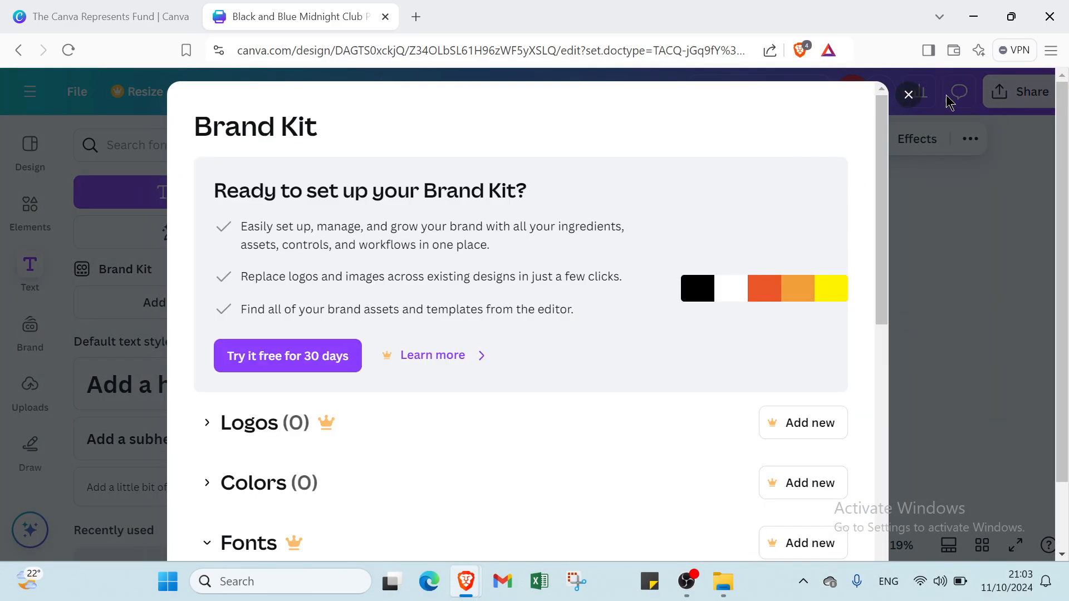
{"action": "scroll", "coordinate": [732, 291], "scroll_direction": "down", "scroll_amount": 4}
{"action": "left_click", "coordinate": [909, 95]}
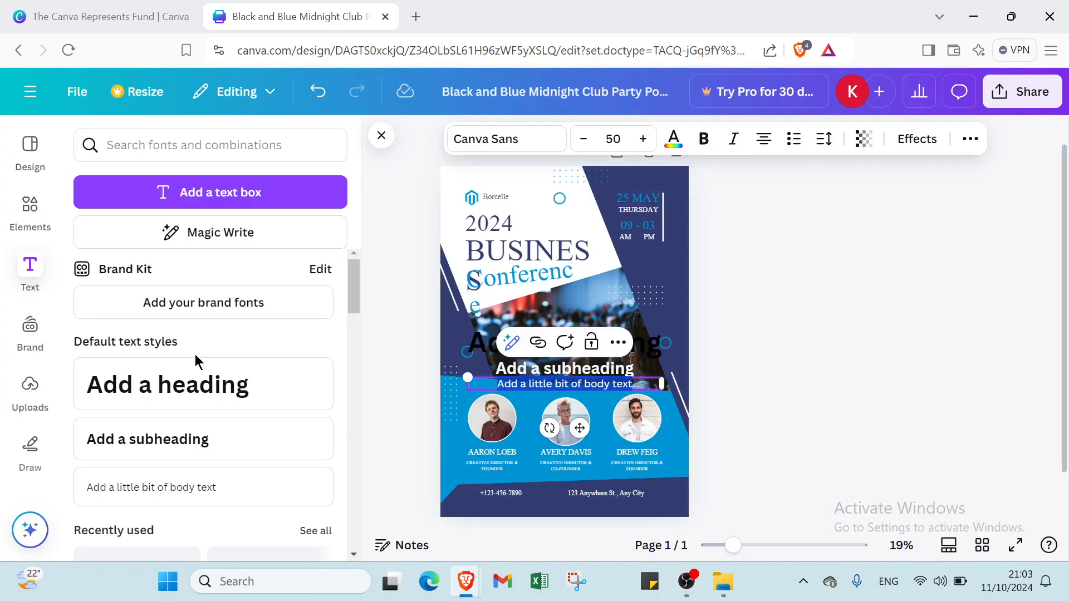
Try generating replacement wording for the added body text with Magic Write, and dismiss the suggestion.
{"action": "left_click", "coordinate": [230, 246]}
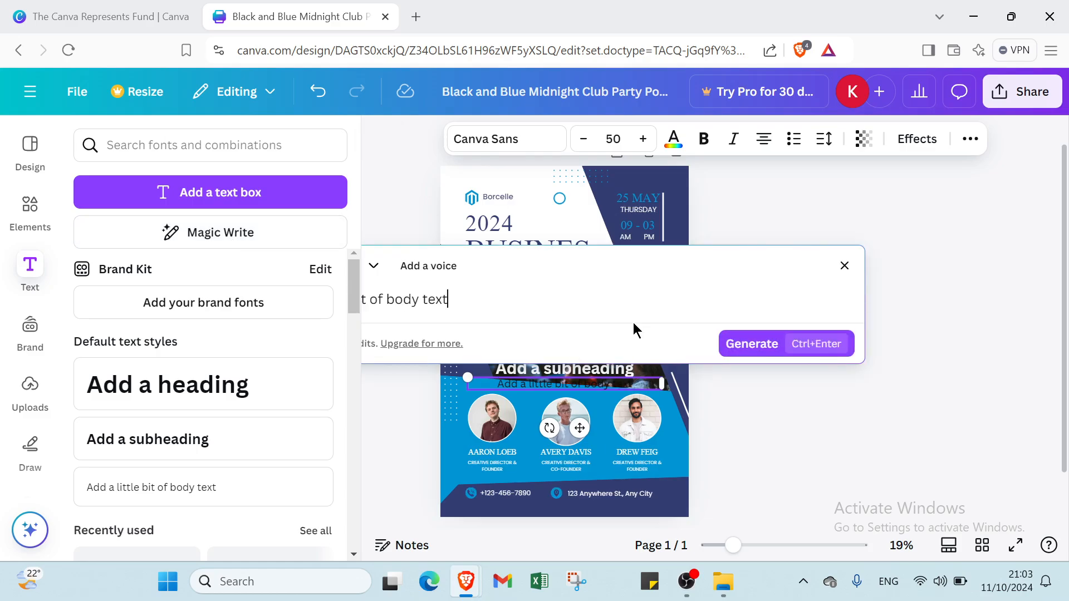
{"action": "left_click", "coordinate": [752, 346]}
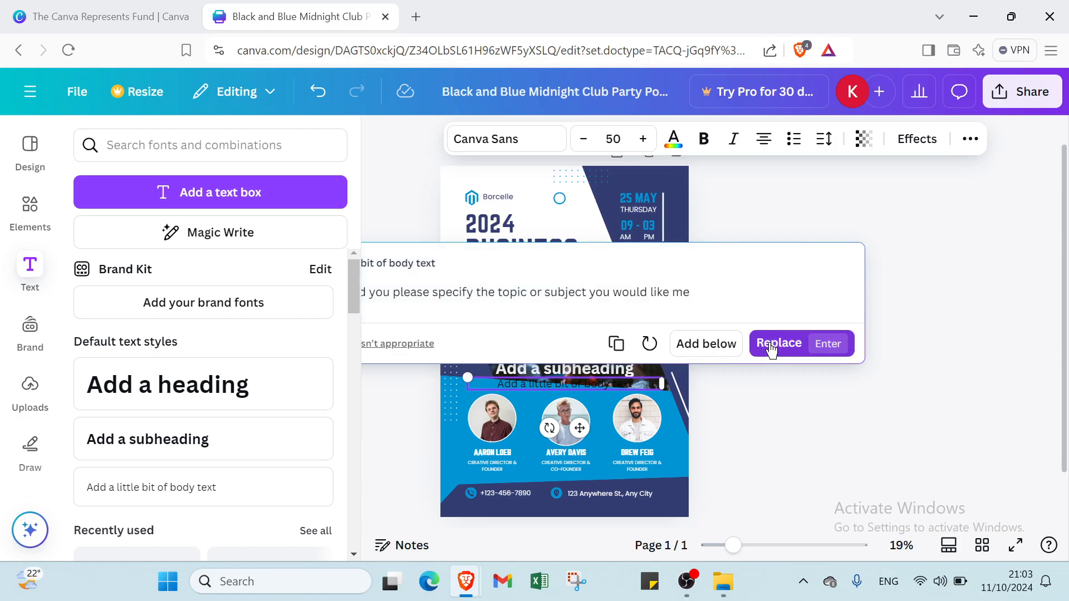
{"action": "left_click", "coordinate": [758, 420]}
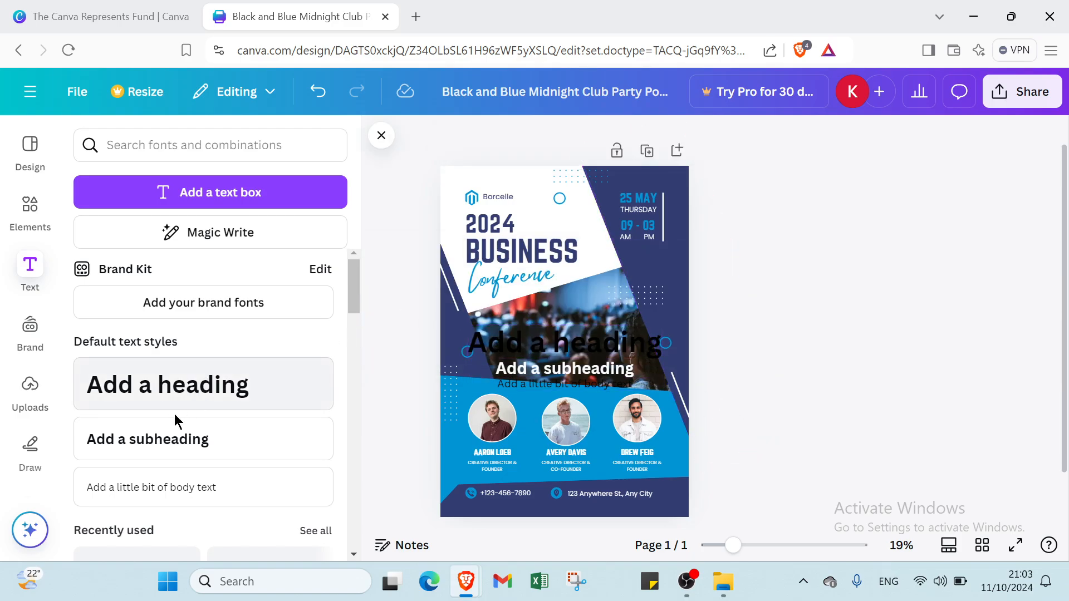
Examine the upload options for images, videos and audio.
{"action": "left_click", "coordinate": [20, 451]}
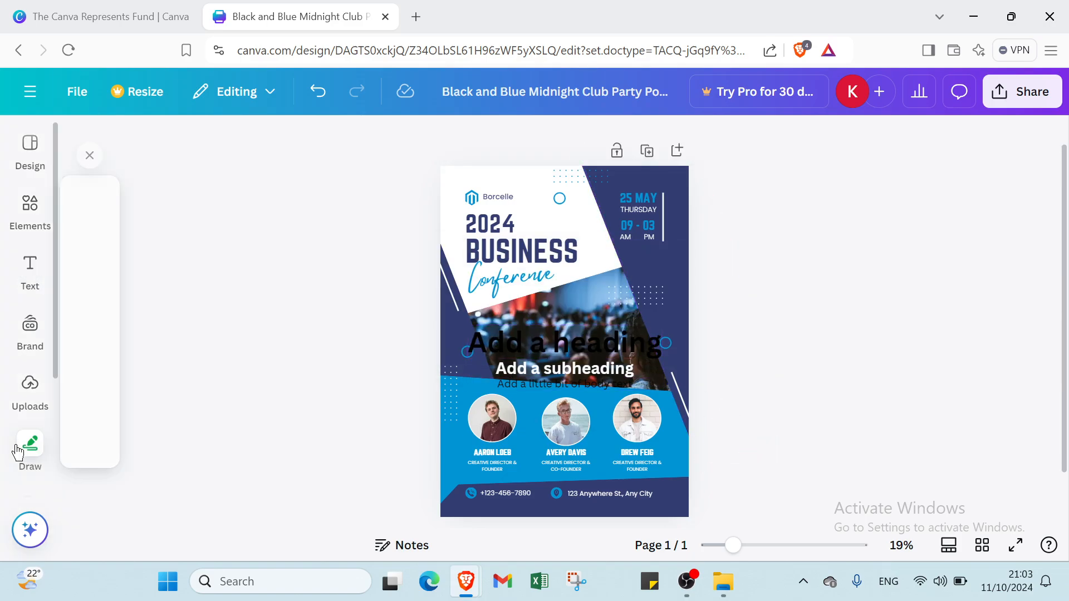
{"action": "left_click", "coordinate": [33, 400]}
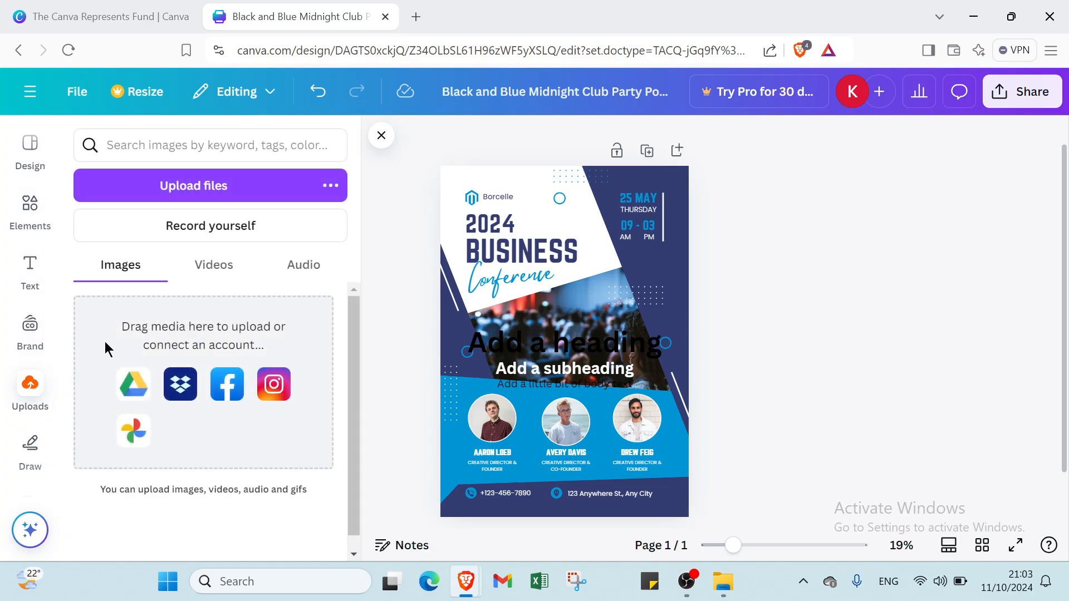
{"action": "left_click", "coordinate": [223, 267]}
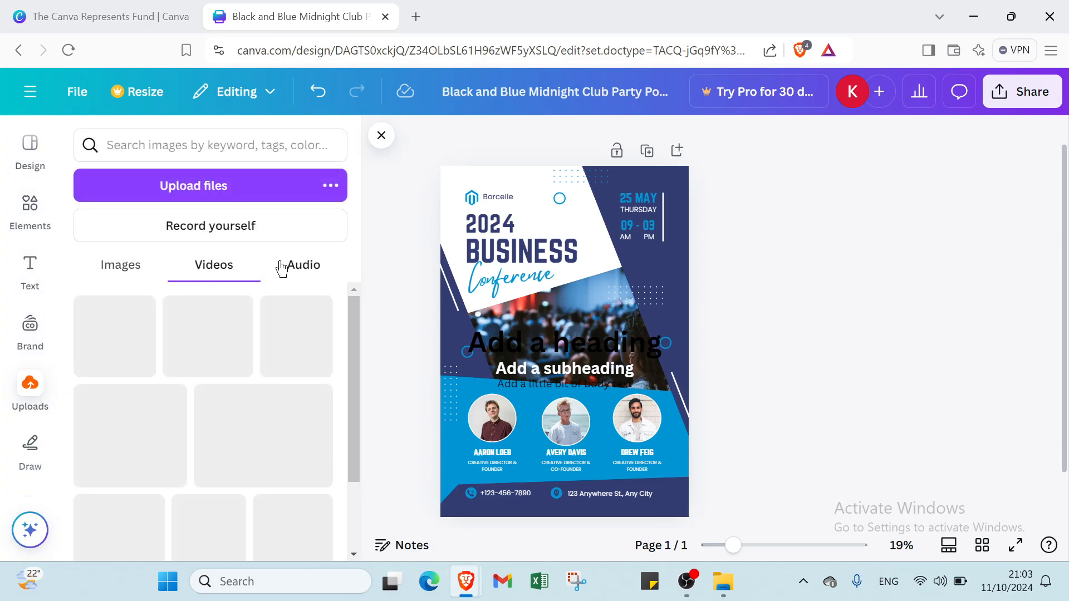
{"action": "left_click", "coordinate": [281, 268]}
{"action": "left_click", "coordinate": [131, 273]}
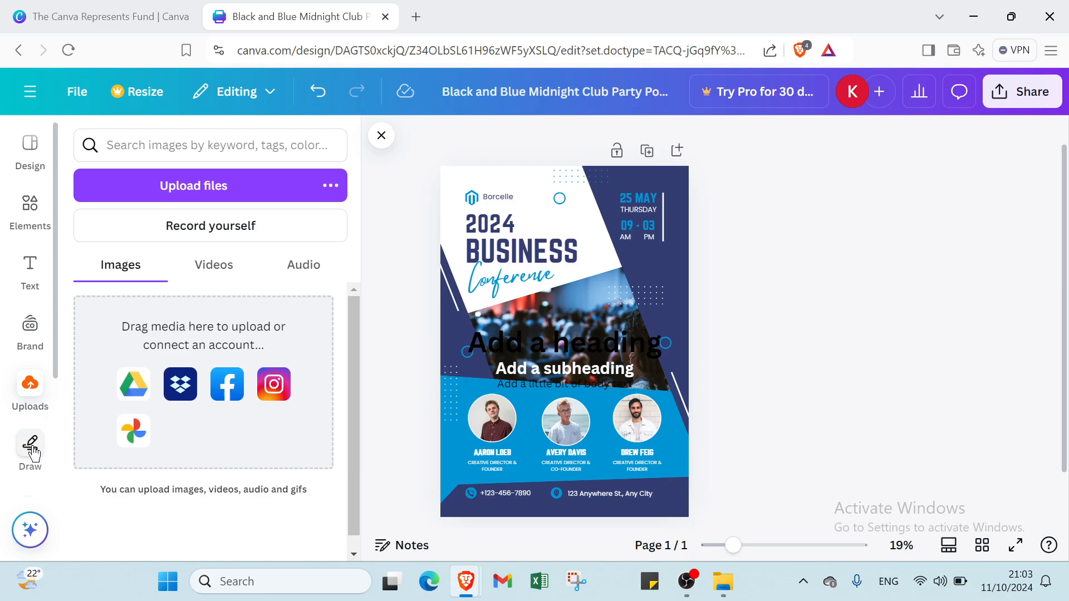
Browse the quick actions assistant's recommended actions and its graphics and photos matching the design, and close it.
{"action": "left_click", "coordinate": [30, 532]}
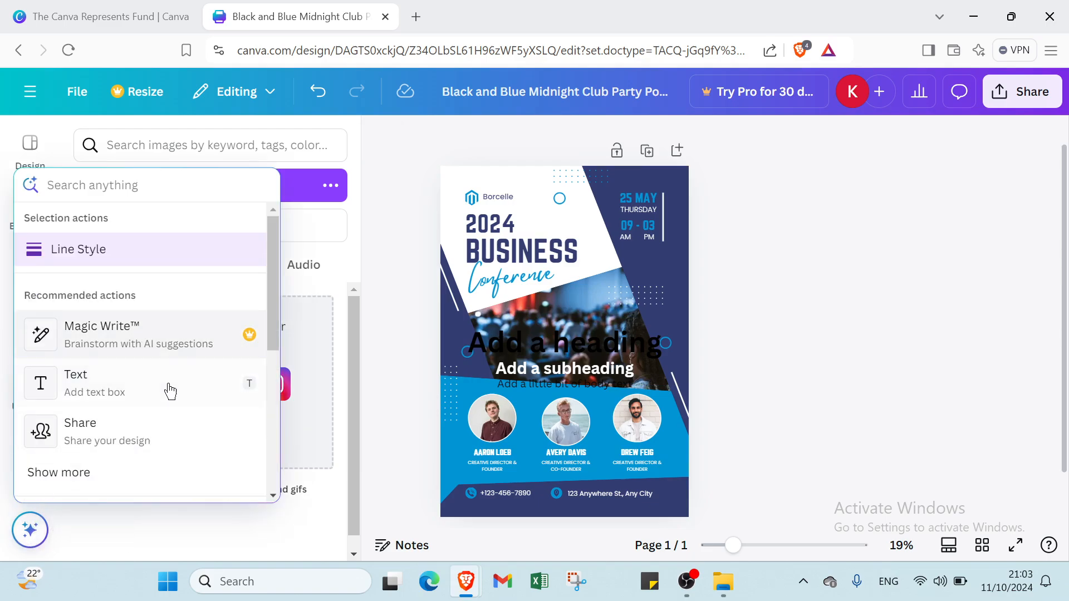
{"action": "scroll", "coordinate": [170, 392], "scroll_direction": "down", "scroll_amount": 4}
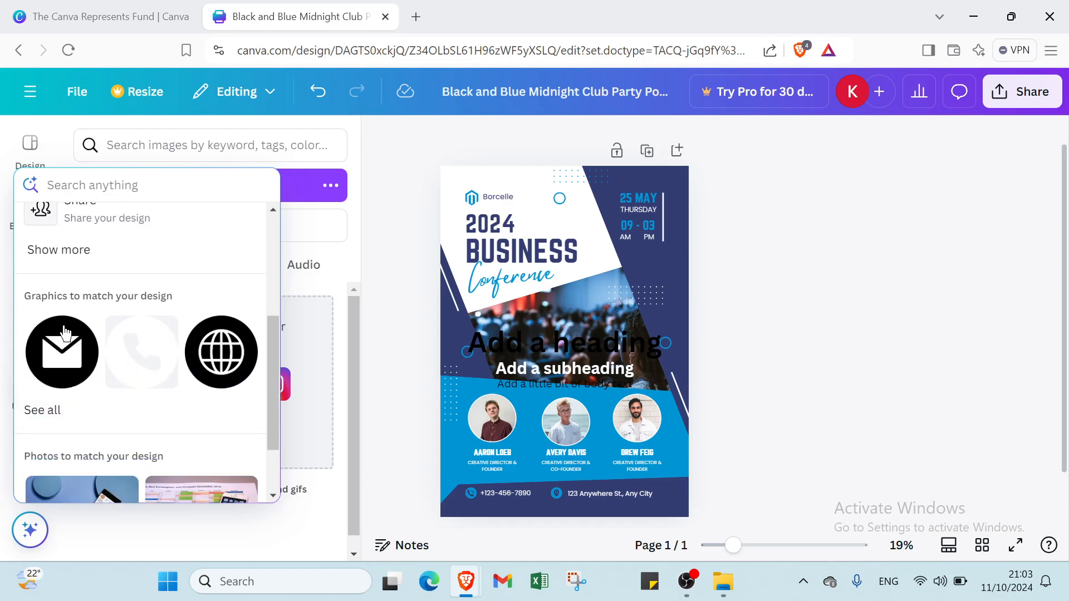
{"action": "scroll", "coordinate": [140, 316], "scroll_direction": "down", "scroll_amount": 2}
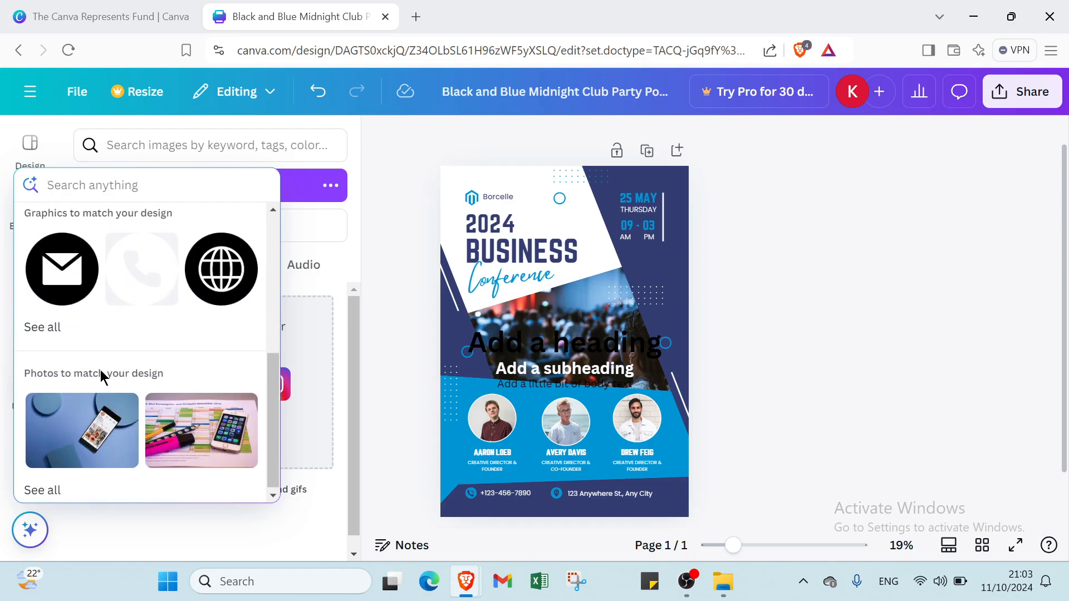
{"action": "scroll", "coordinate": [167, 418], "scroll_direction": "up", "scroll_amount": 4}
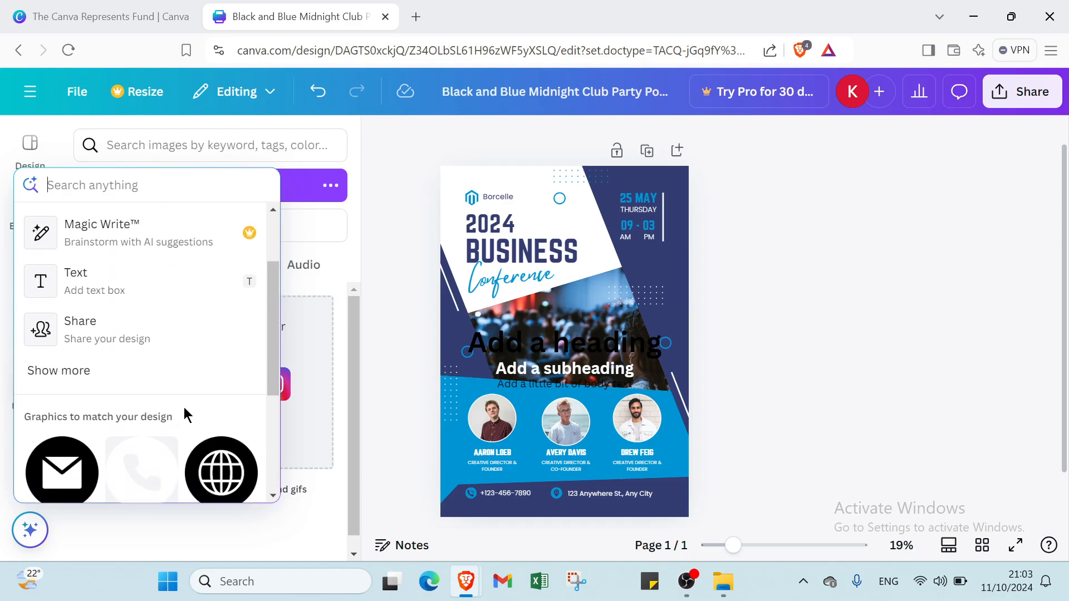
{"action": "left_click", "coordinate": [399, 226]}
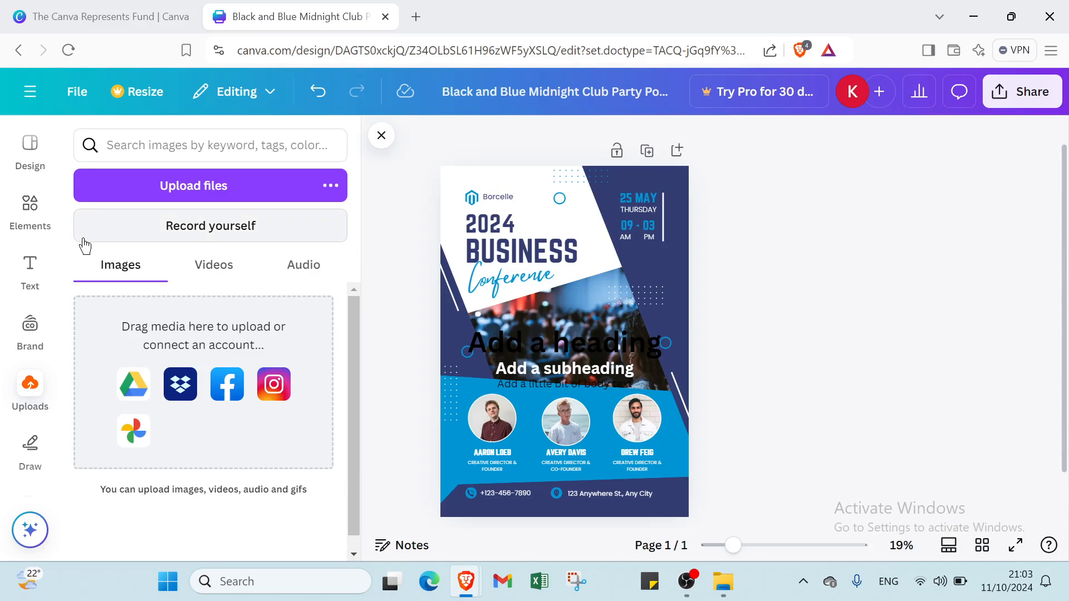
Browse the Circle element results across graphics, photos, videos and audio, and close the results.
{"action": "left_click", "coordinate": [30, 207]}
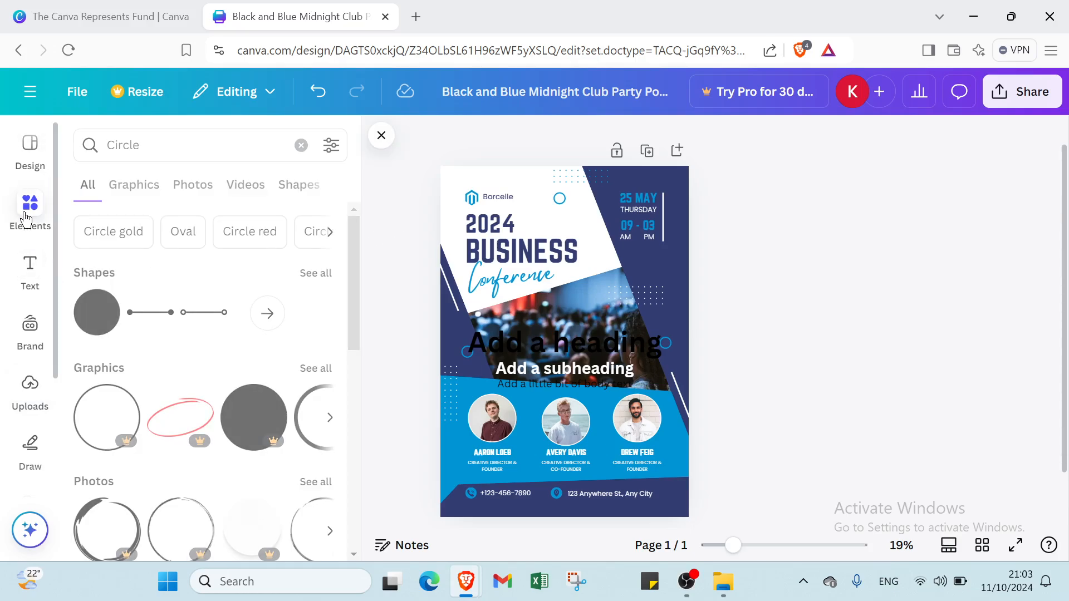
{"action": "left_click", "coordinate": [136, 186]}
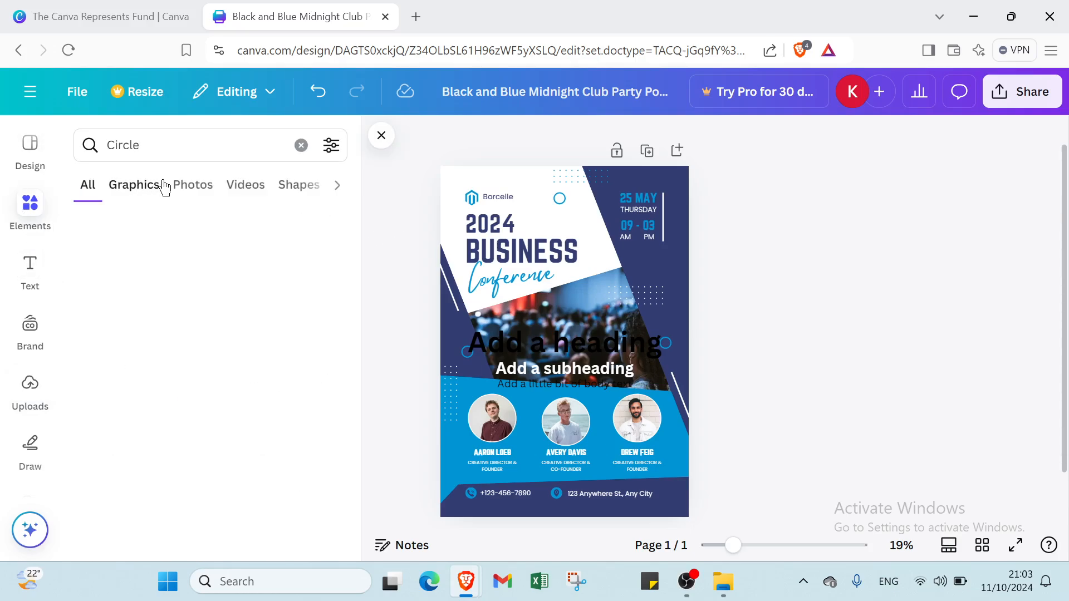
{"action": "left_click", "coordinate": [190, 186]}
{"action": "left_click", "coordinate": [241, 188]}
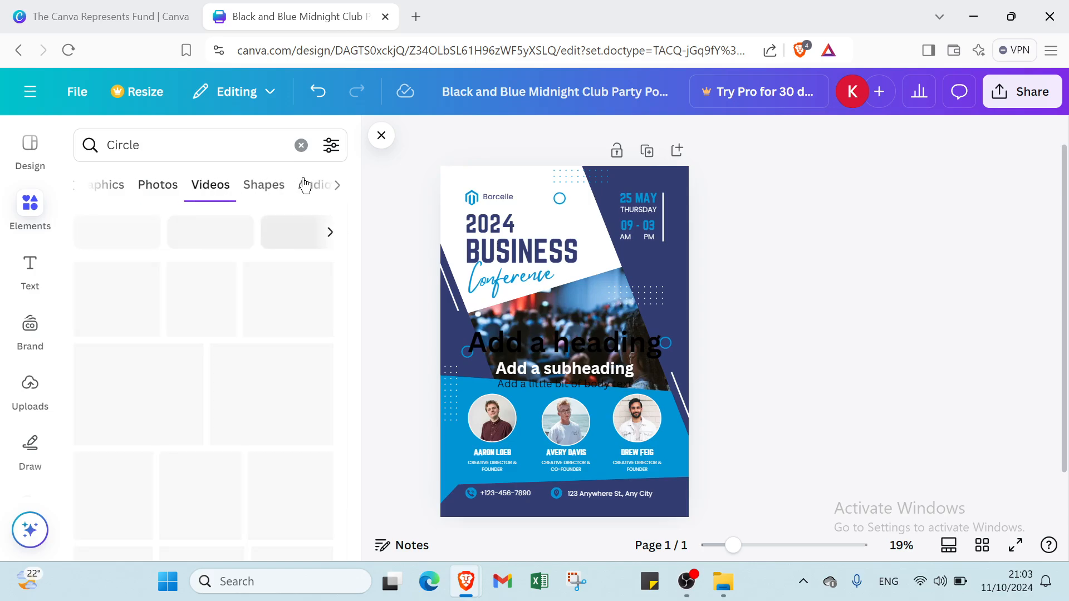
{"action": "left_click", "coordinate": [307, 185]}
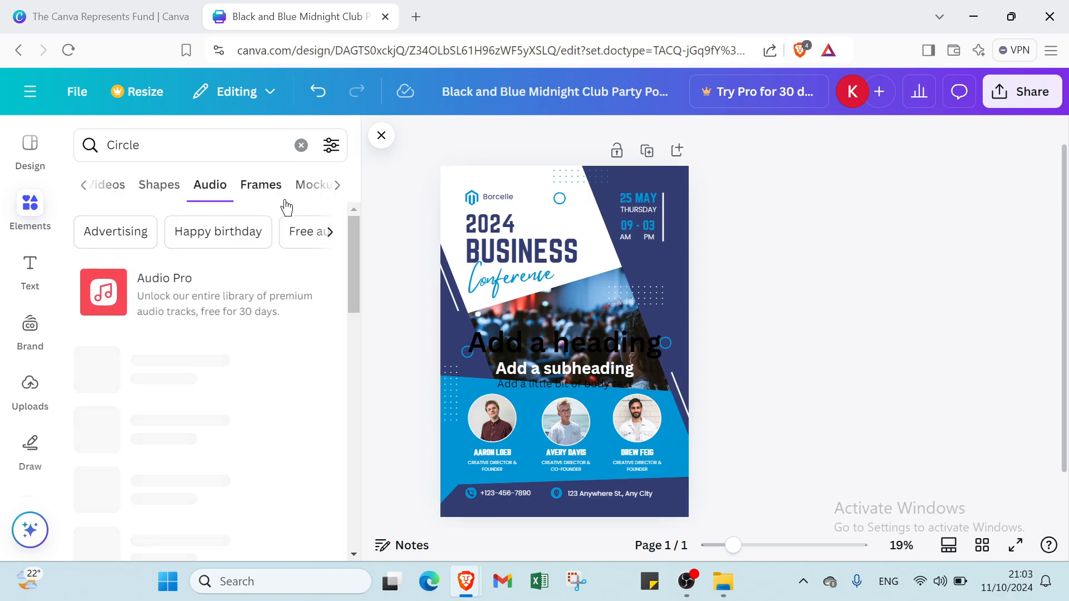
{"action": "left_click", "coordinate": [337, 186]}
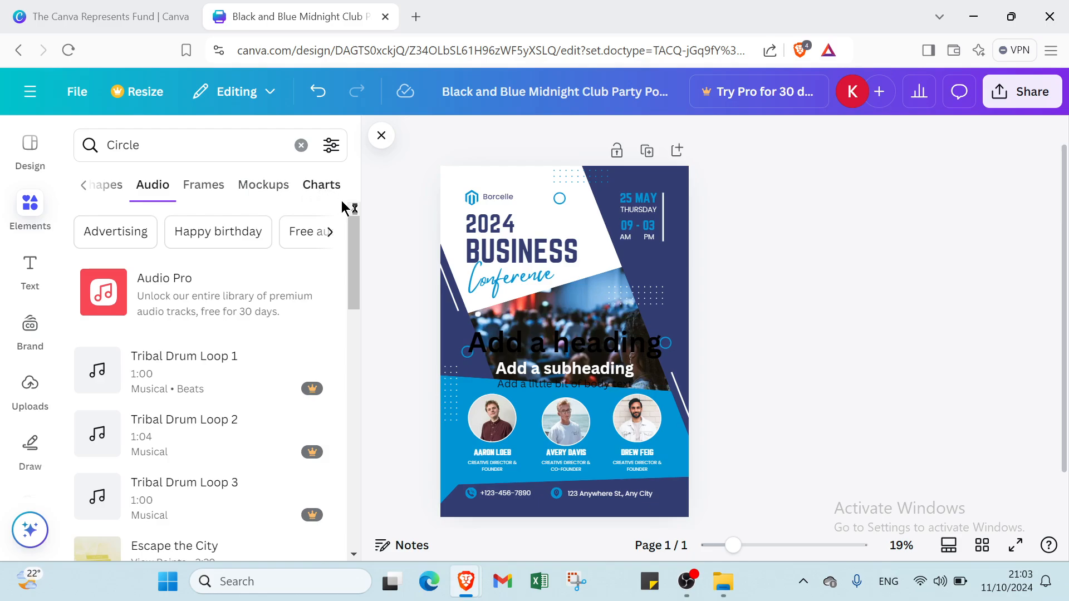
{"action": "left_click", "coordinate": [383, 137]}
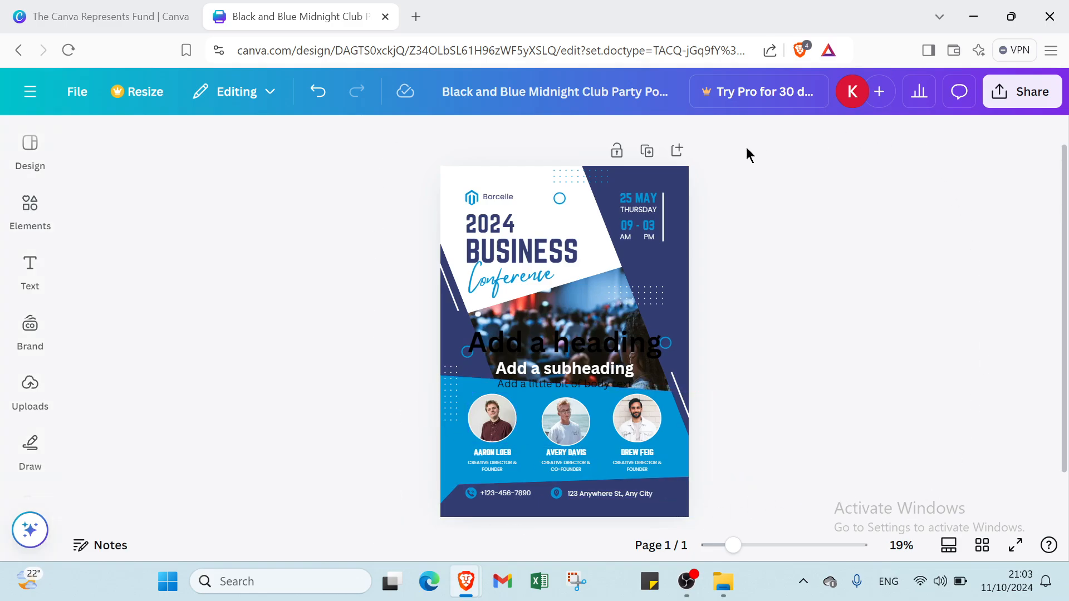
Set the design's collaboration link access to Anyone with the link.
{"action": "left_click", "coordinate": [996, 91]}
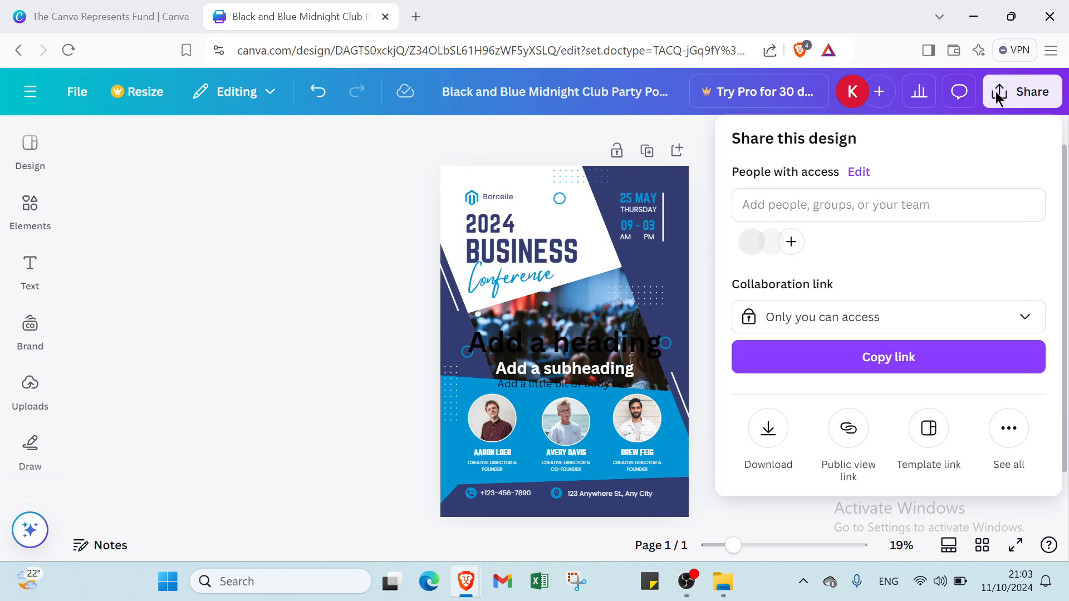
{"action": "left_click", "coordinate": [902, 326]}
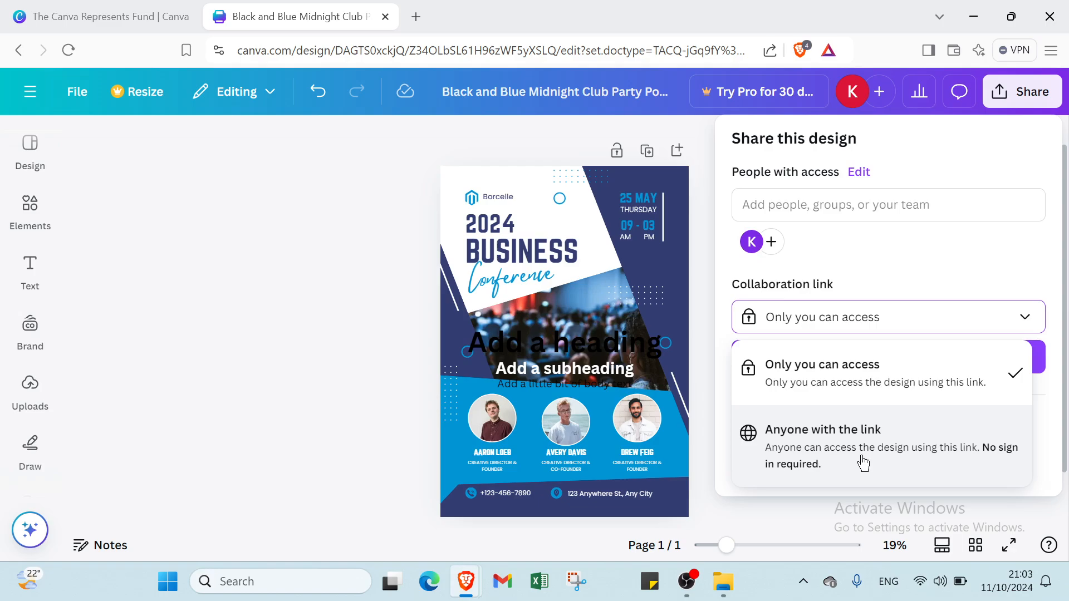
{"action": "left_click", "coordinate": [832, 455]}
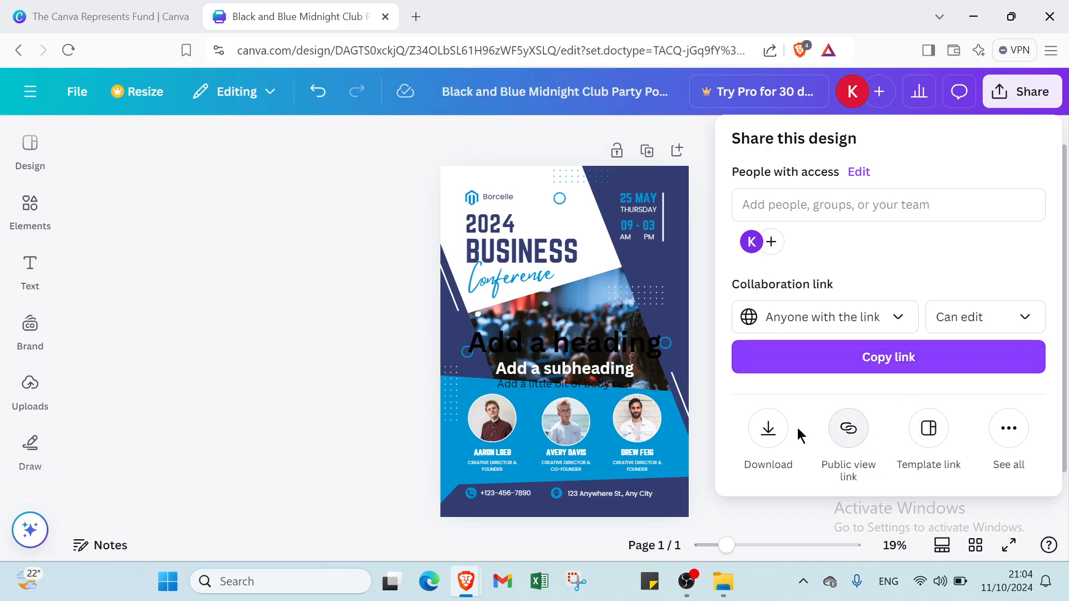
Review the public view link, template link and collaboration permission options, and close the sharing settings.
{"action": "left_click", "coordinate": [848, 432]}
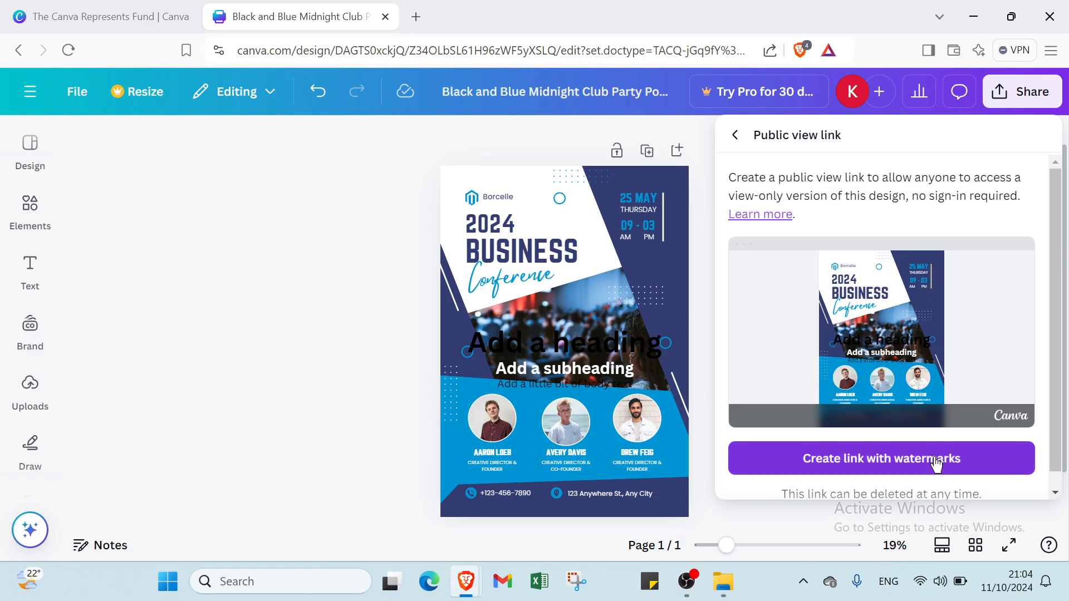
{"action": "left_click", "coordinate": [734, 137]}
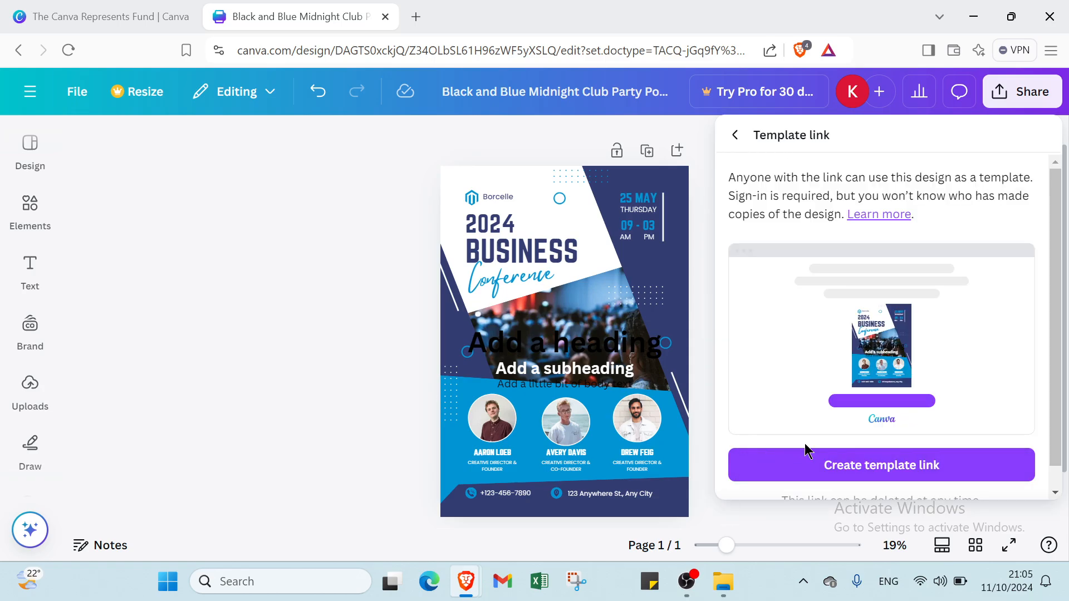
{"action": "scroll", "coordinate": [806, 444], "scroll_direction": "down", "scroll_amount": 1}
{"action": "scroll", "coordinate": [759, 171], "scroll_direction": "up", "scroll_amount": 1}
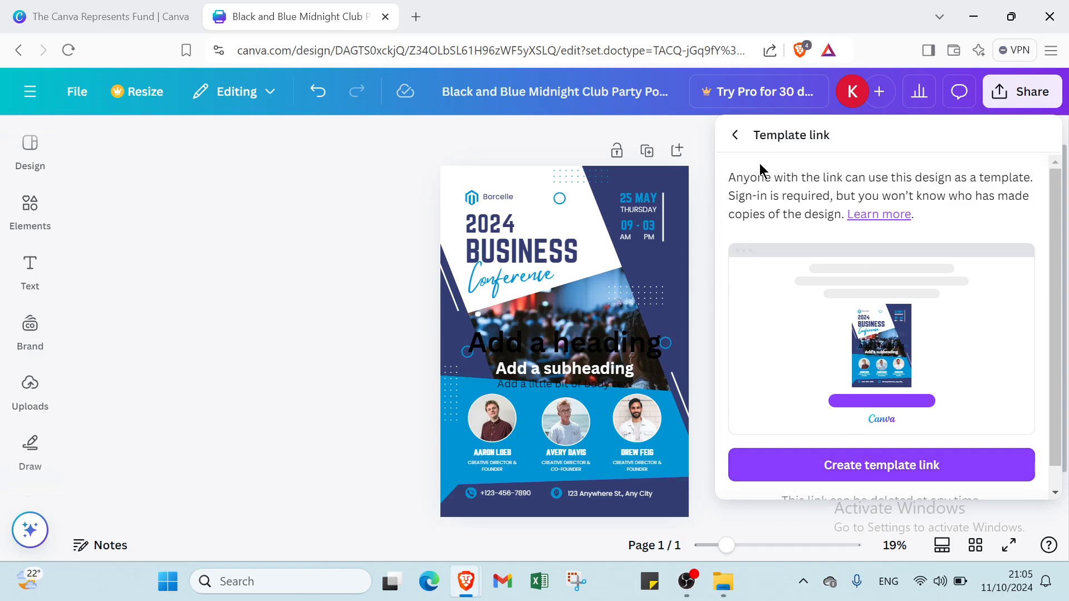
{"action": "left_click", "coordinate": [735, 135]}
{"action": "left_click", "coordinate": [992, 319]}
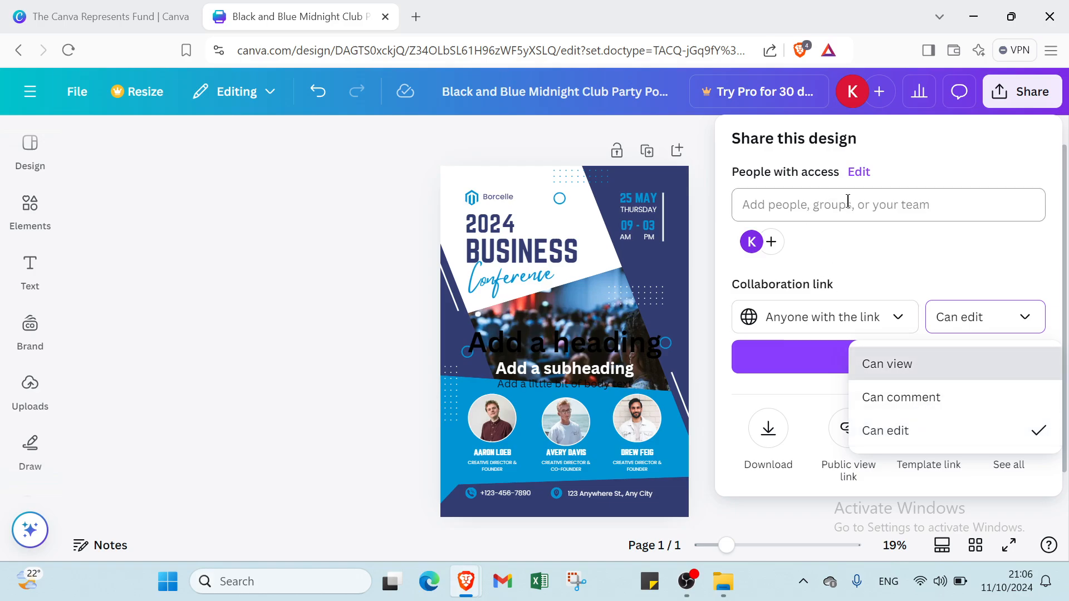
{"action": "left_click", "coordinate": [686, 346]}
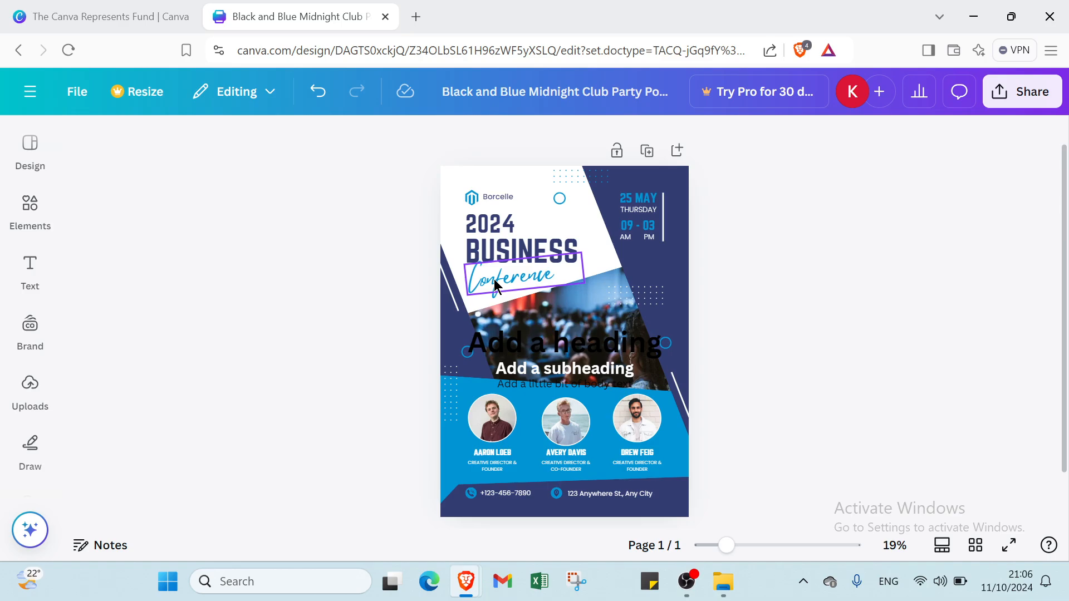
Close the poster design and go to the Canva home page.
{"action": "left_click", "coordinate": [30, 91]}
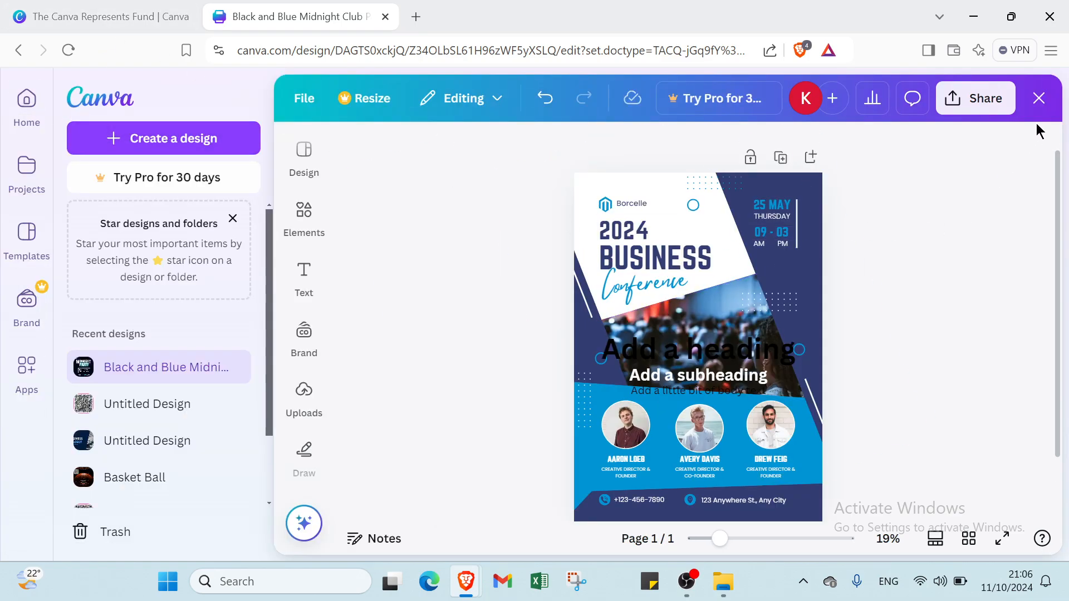
{"action": "left_click", "coordinate": [1043, 102]}
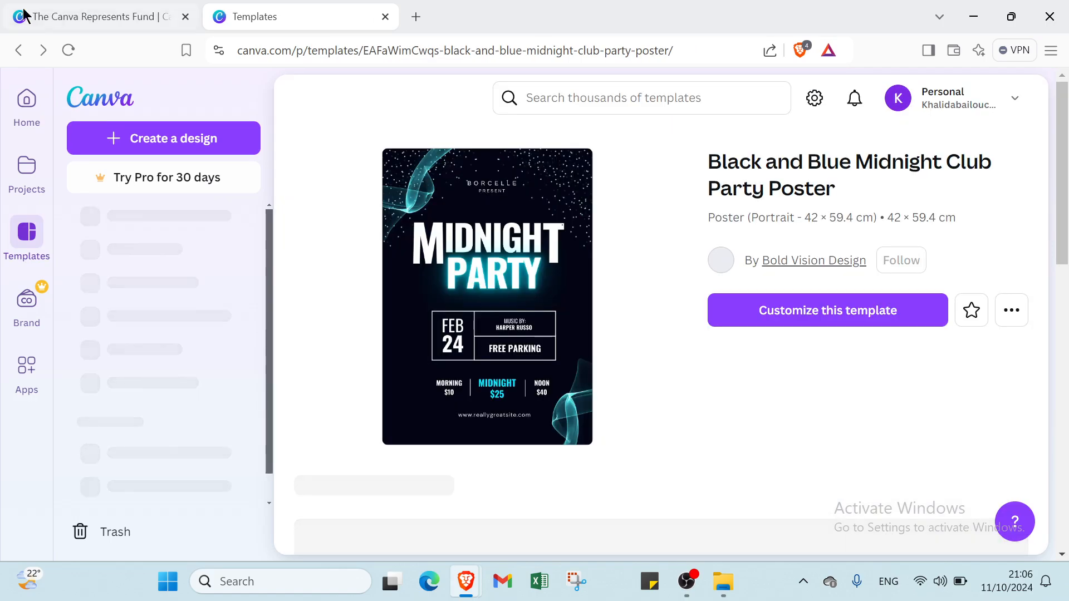
{"action": "left_click", "coordinate": [44, 17]}
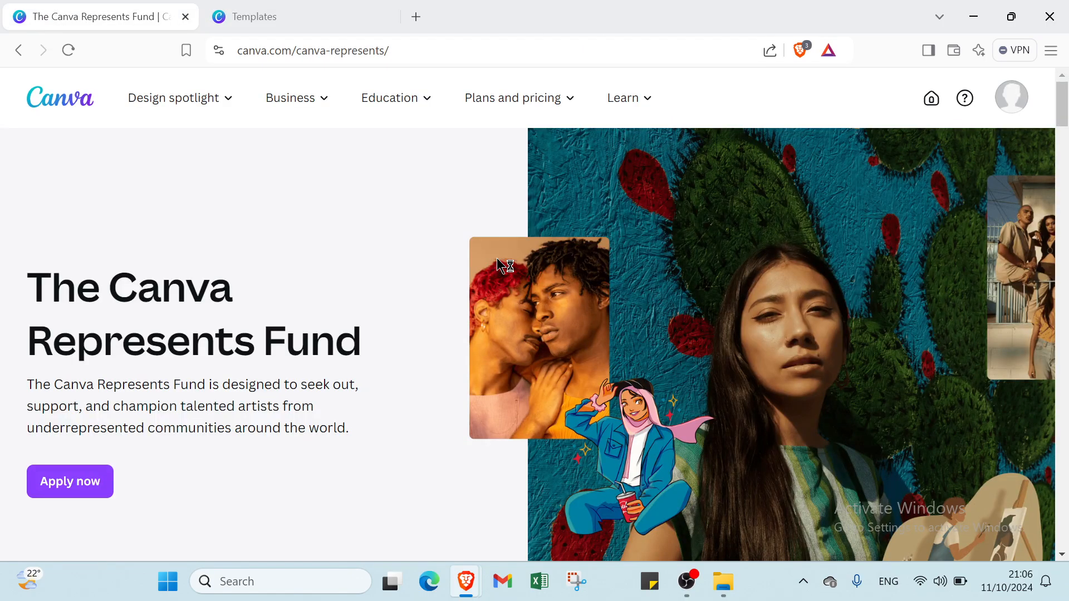
{"action": "left_click", "coordinate": [312, 16]}
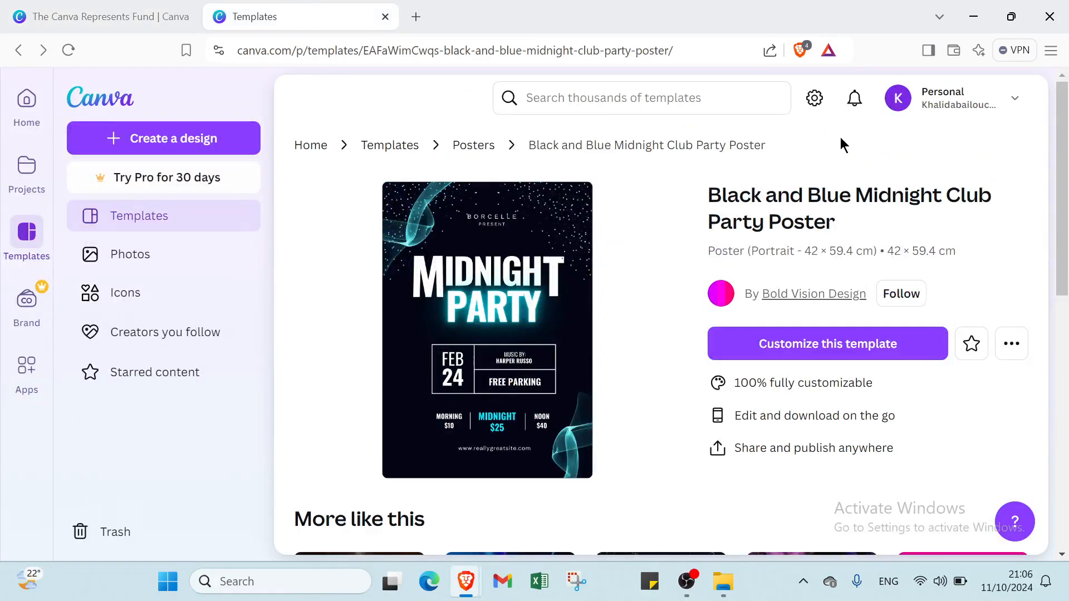
{"action": "left_click", "coordinate": [22, 109]}
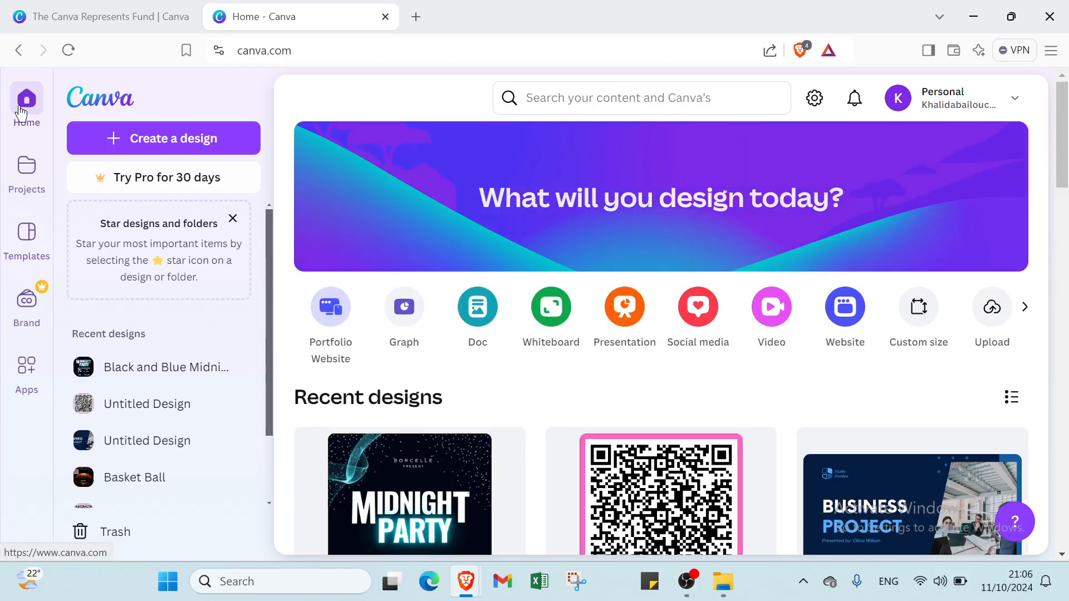
Look over the recent designs on the home page and switch to The Canva Represents Fund page.
{"action": "scroll", "coordinate": [465, 348], "scroll_direction": "down", "scroll_amount": 3}
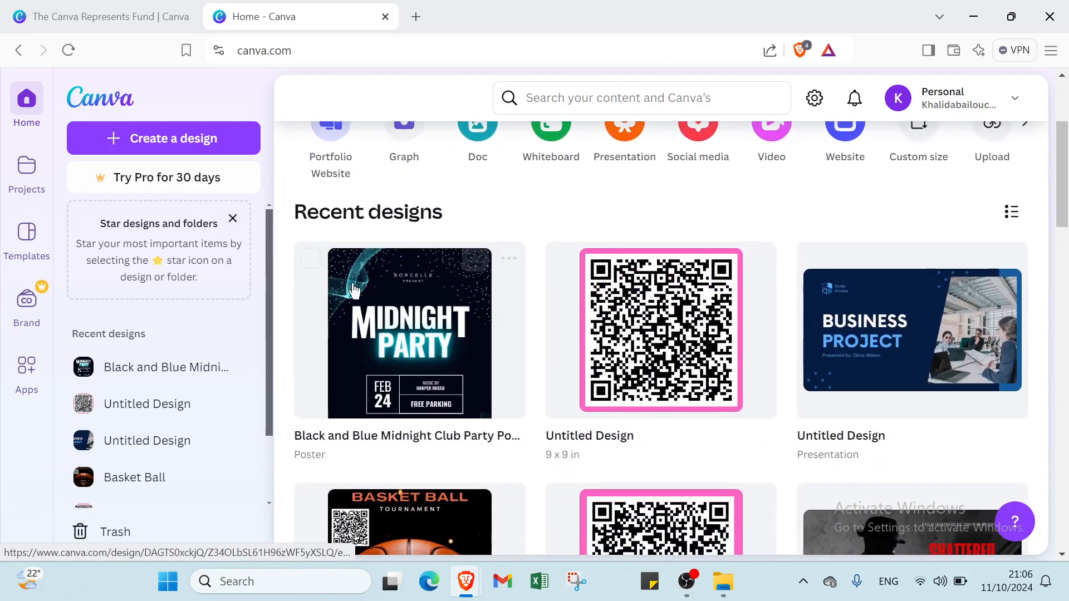
{"action": "scroll", "coordinate": [312, 290], "scroll_direction": "up", "scroll_amount": 3}
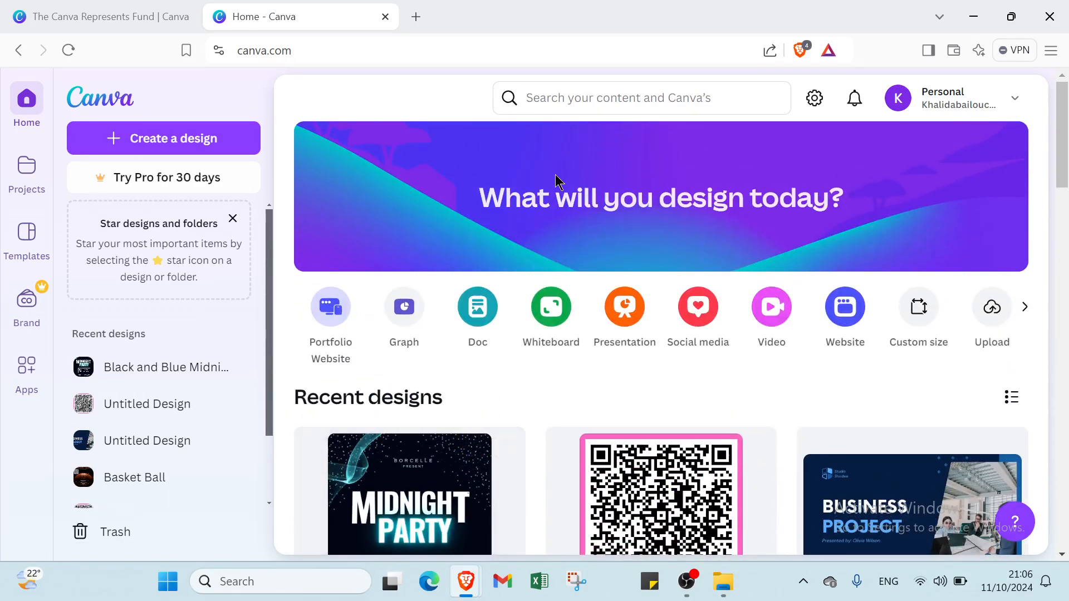
{"action": "left_click", "coordinate": [125, 14]}
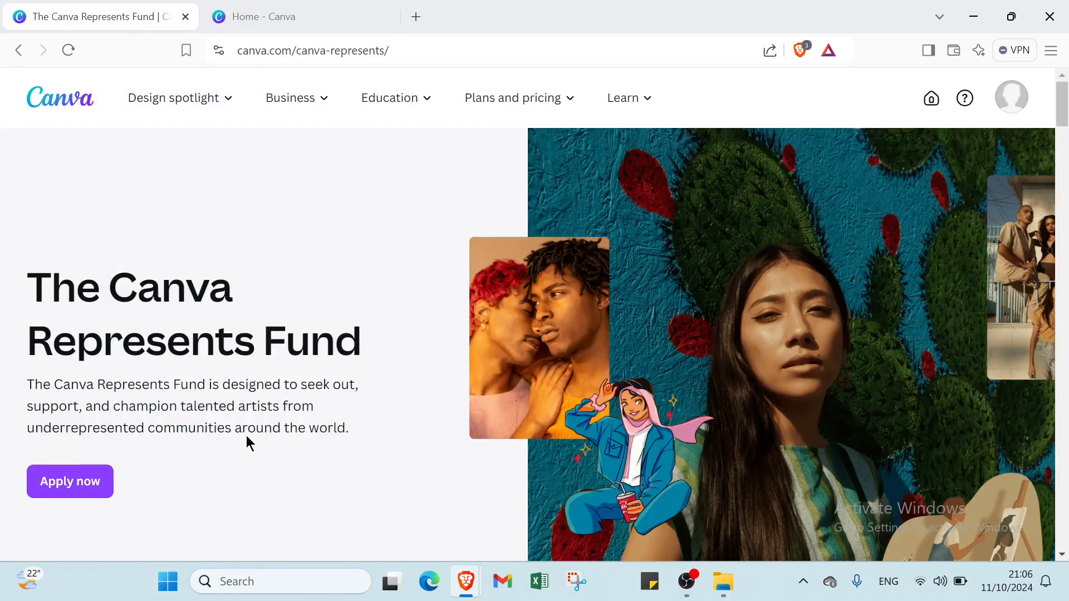